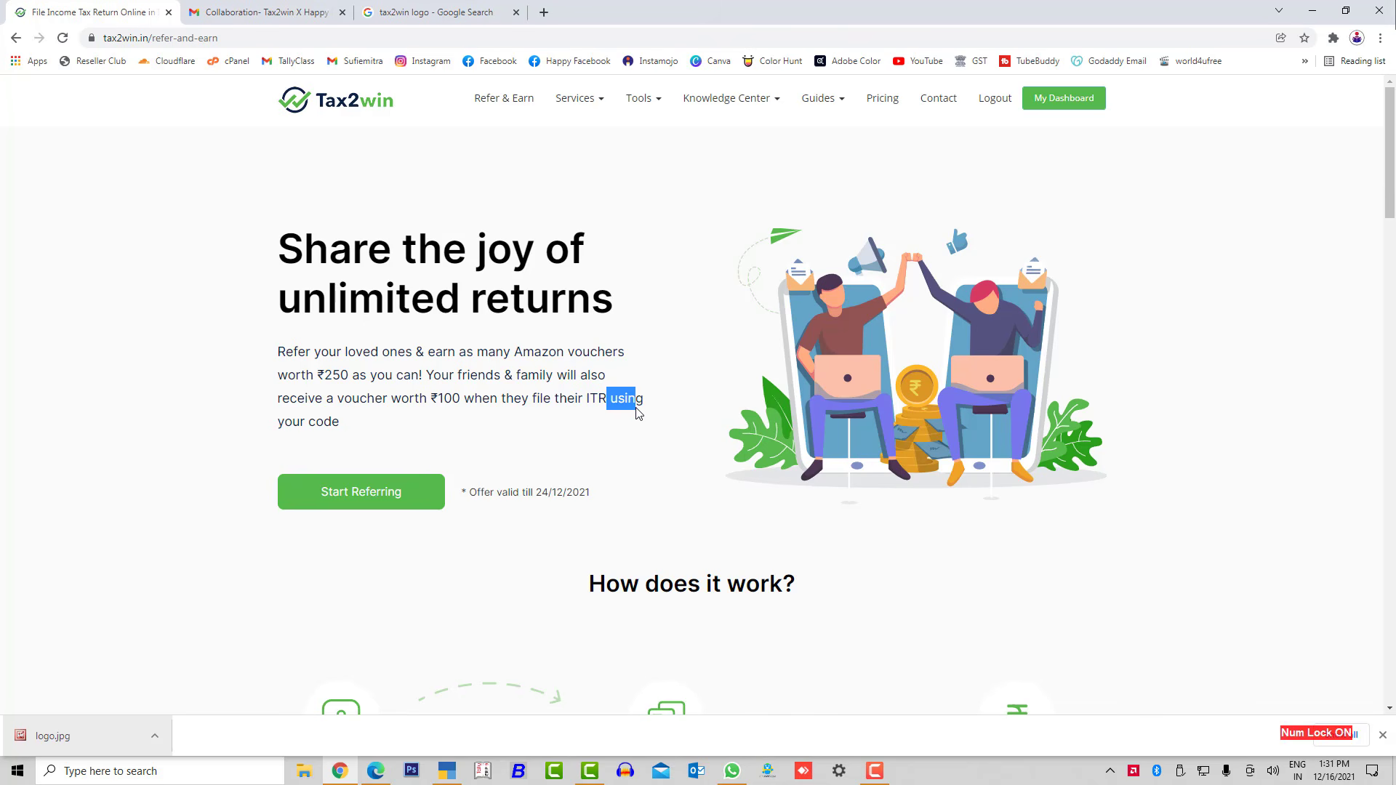
Step: Start referring from the Refer & Earn page and copy the account's referral code
{"action": "left_click", "coordinate": [582, 416]}
{"action": "left_click_drag", "start_coordinate": [437, 398], "coordinate": [640, 401]}
{"action": "left_click", "coordinate": [640, 401]}
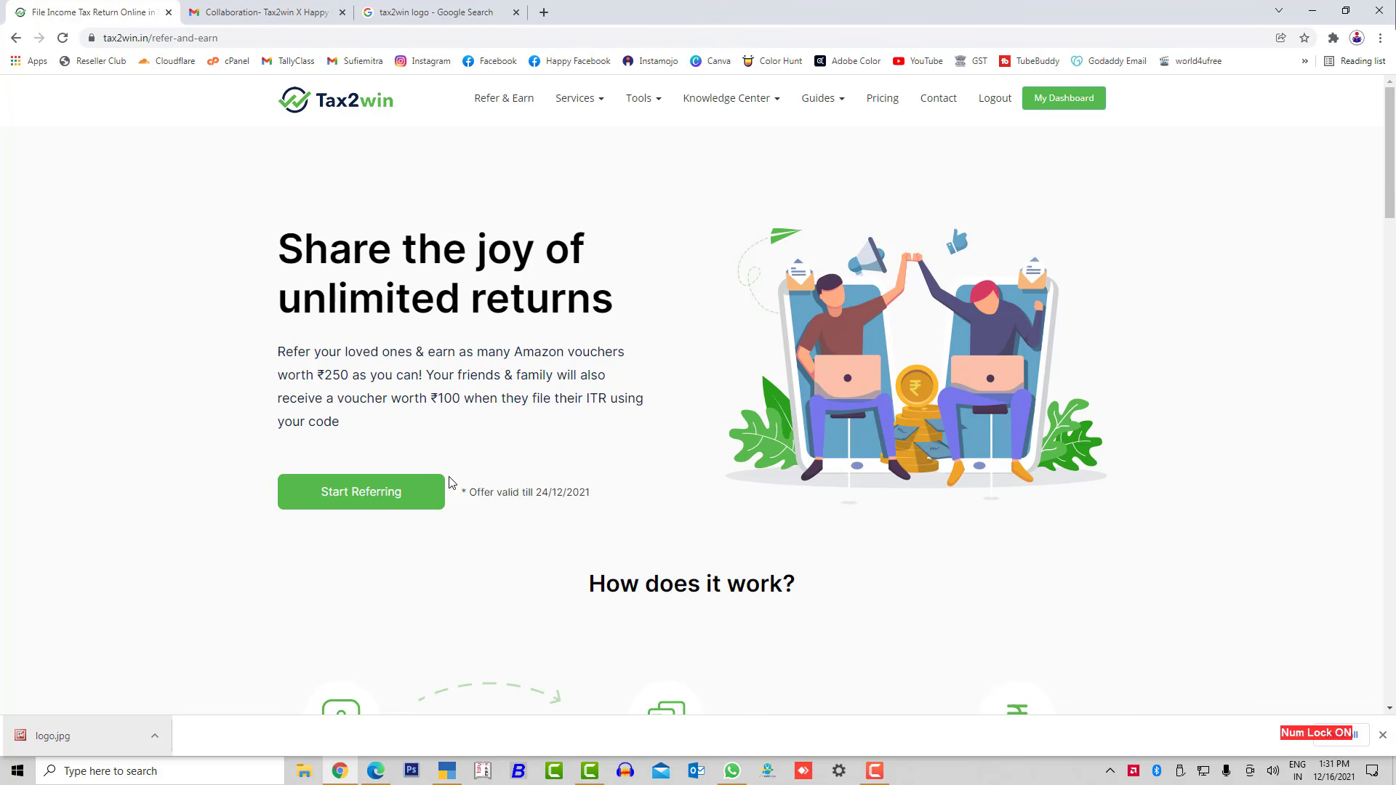
{"action": "left_click", "coordinate": [386, 499]}
{"action": "scroll", "coordinate": [456, 470], "scroll_direction": "down", "scroll_amount": 2}
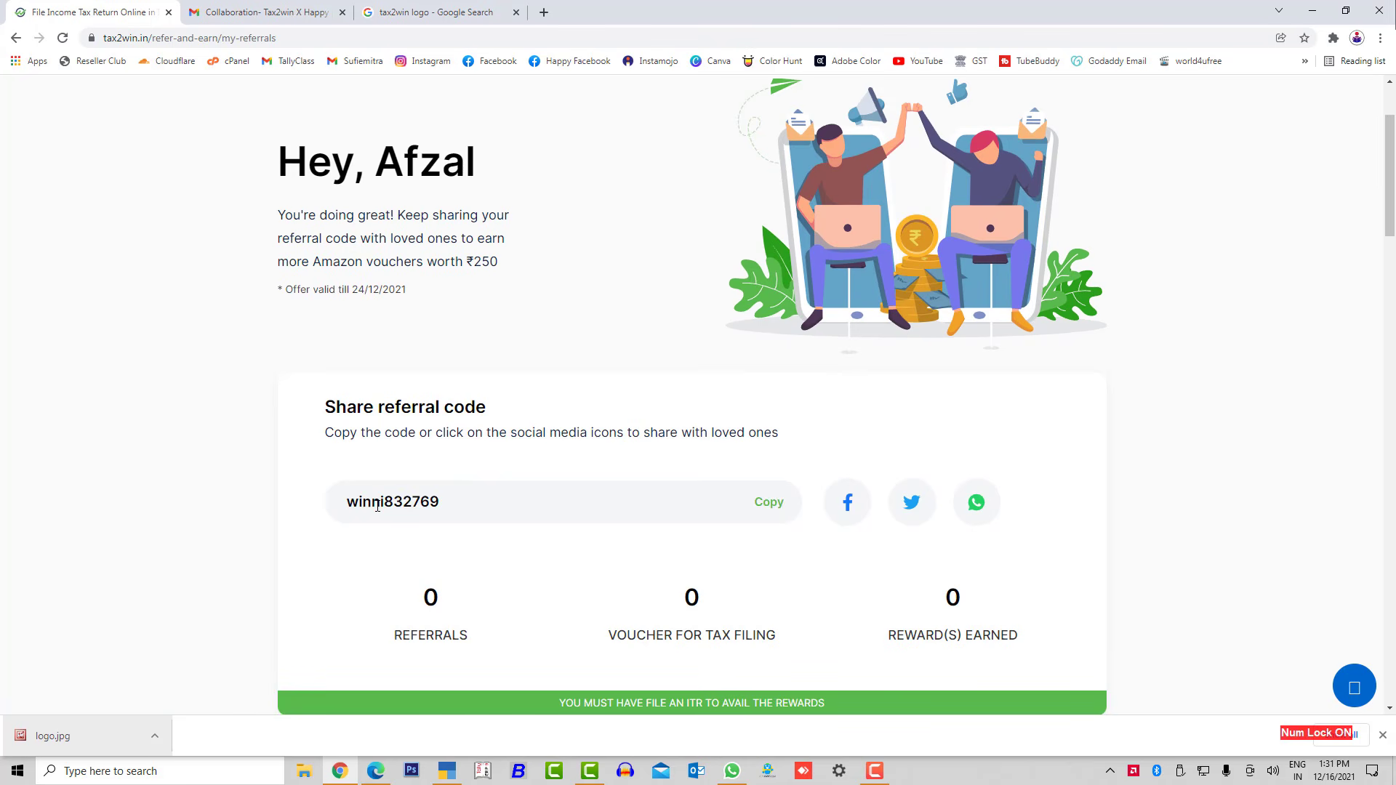
{"action": "left_click_drag", "start_coordinate": [344, 507], "coordinate": [444, 508]}
{"action": "left_click", "coordinate": [476, 507]}
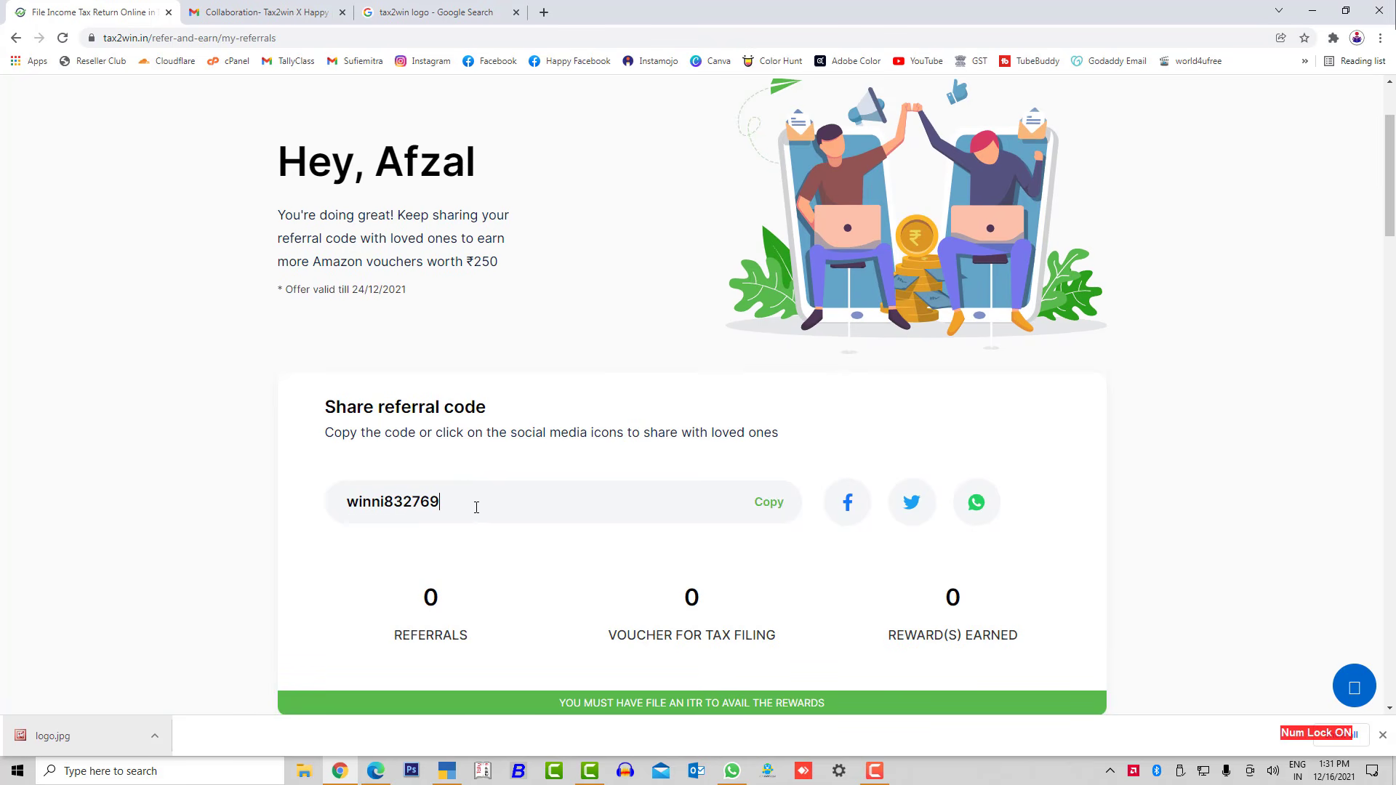
{"action": "left_click", "coordinate": [769, 508]}
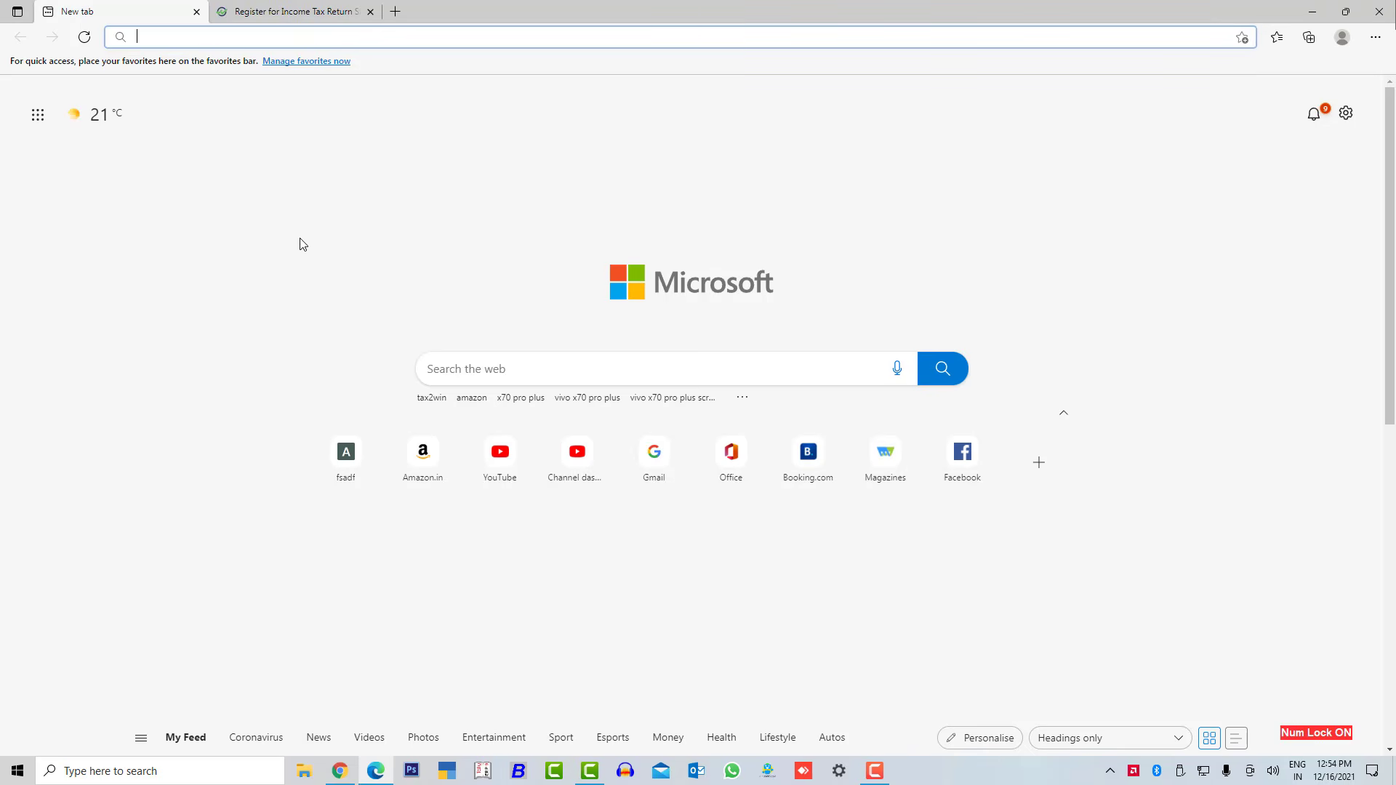
Step: Switch to Microsoft Edge, search the web for tax2win and open the tax2win.in website from the results
{"action": "left_click", "coordinate": [169, 35]}
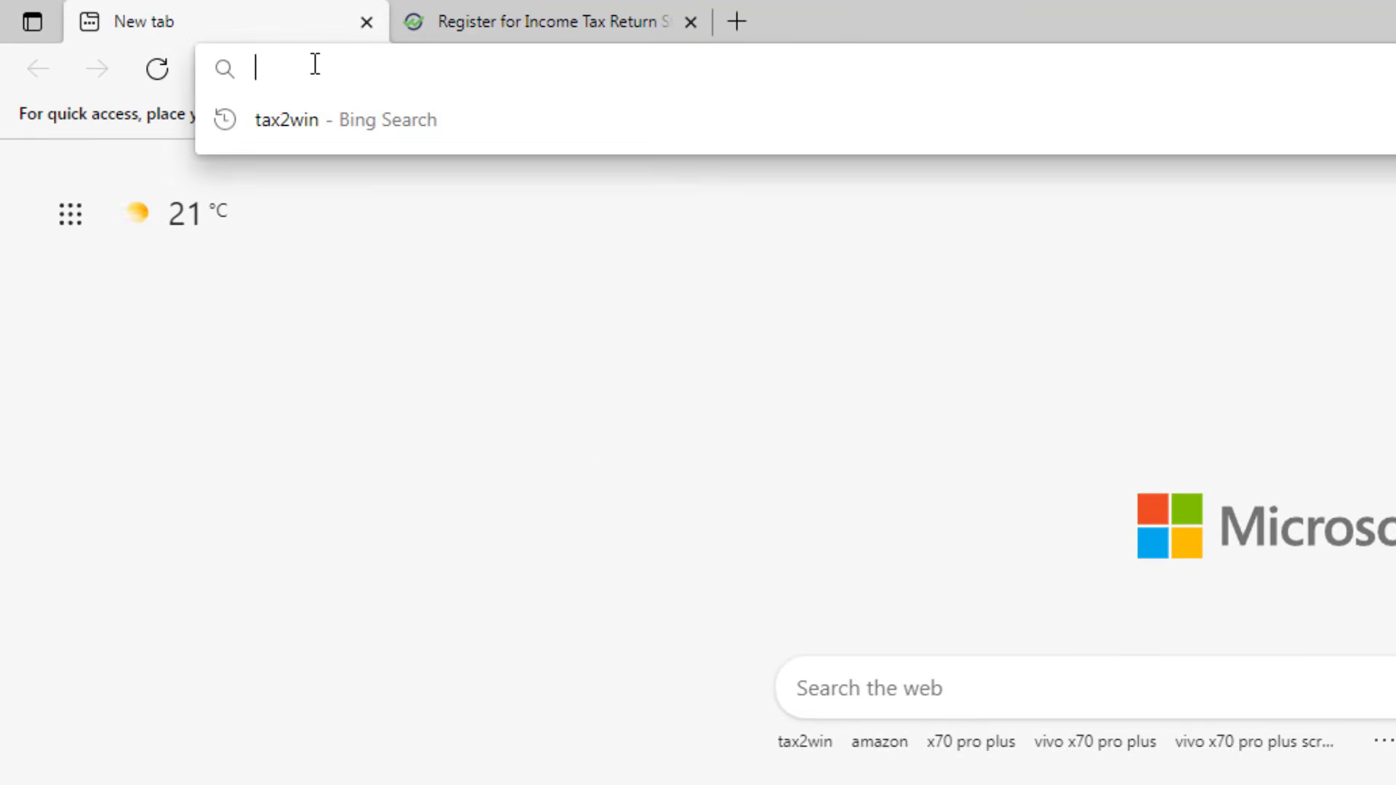
{"action": "type", "text": "tax"}
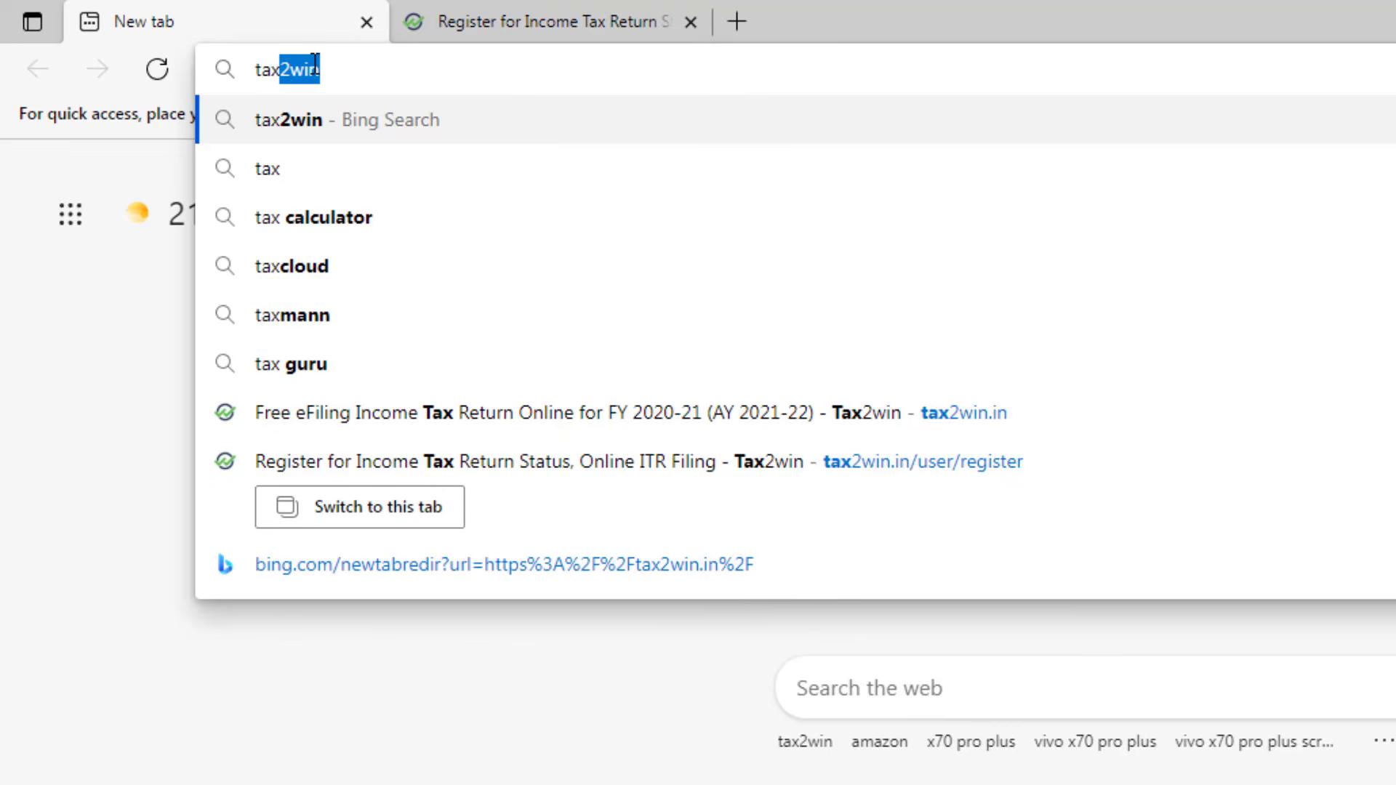
{"action": "type", "text": "2win"}
{"action": "key", "text": "Return"}
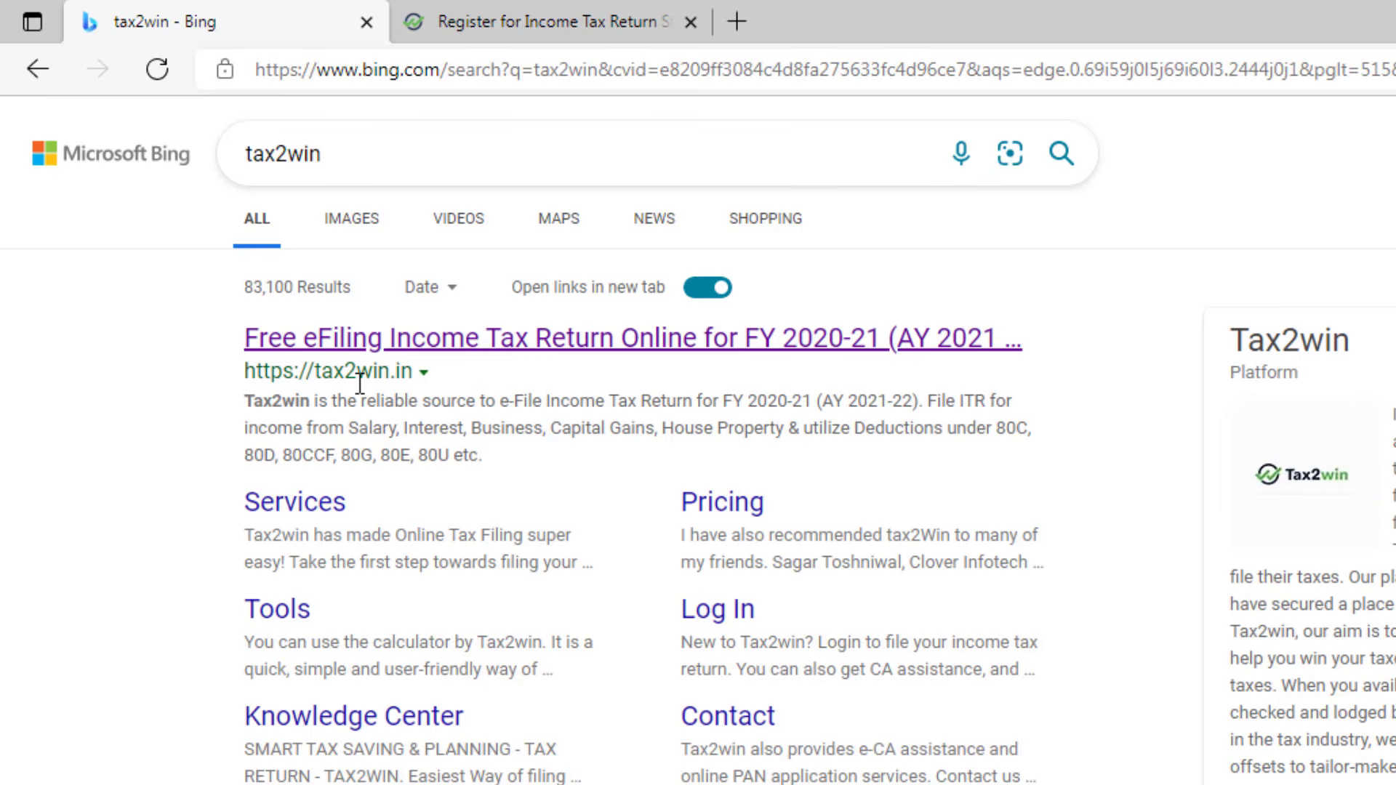
{"action": "left_click", "coordinate": [424, 348]}
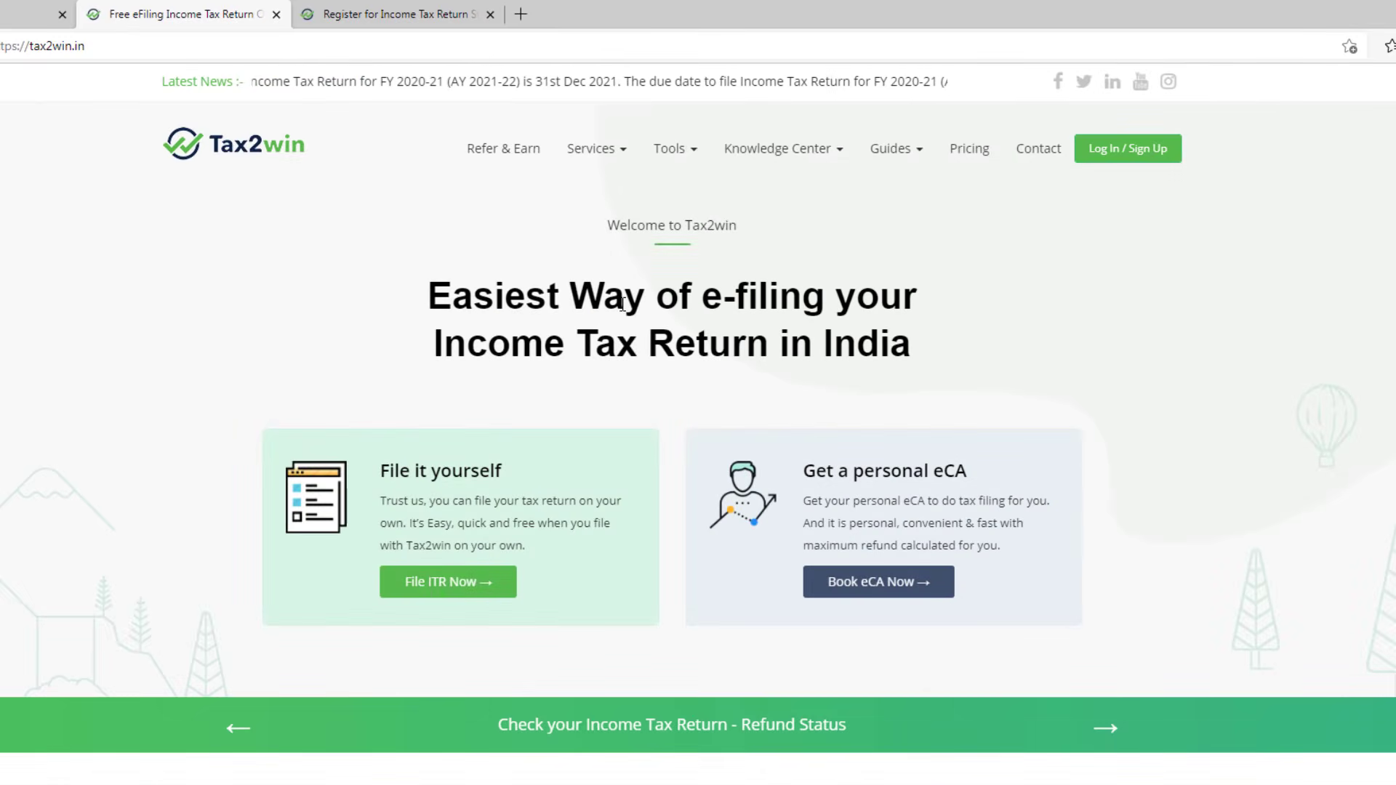
Step: Open the Tax2win registration page and close the blank duplicate, keeping the registration form that is already filled in
{"action": "left_click", "coordinate": [1143, 154]}
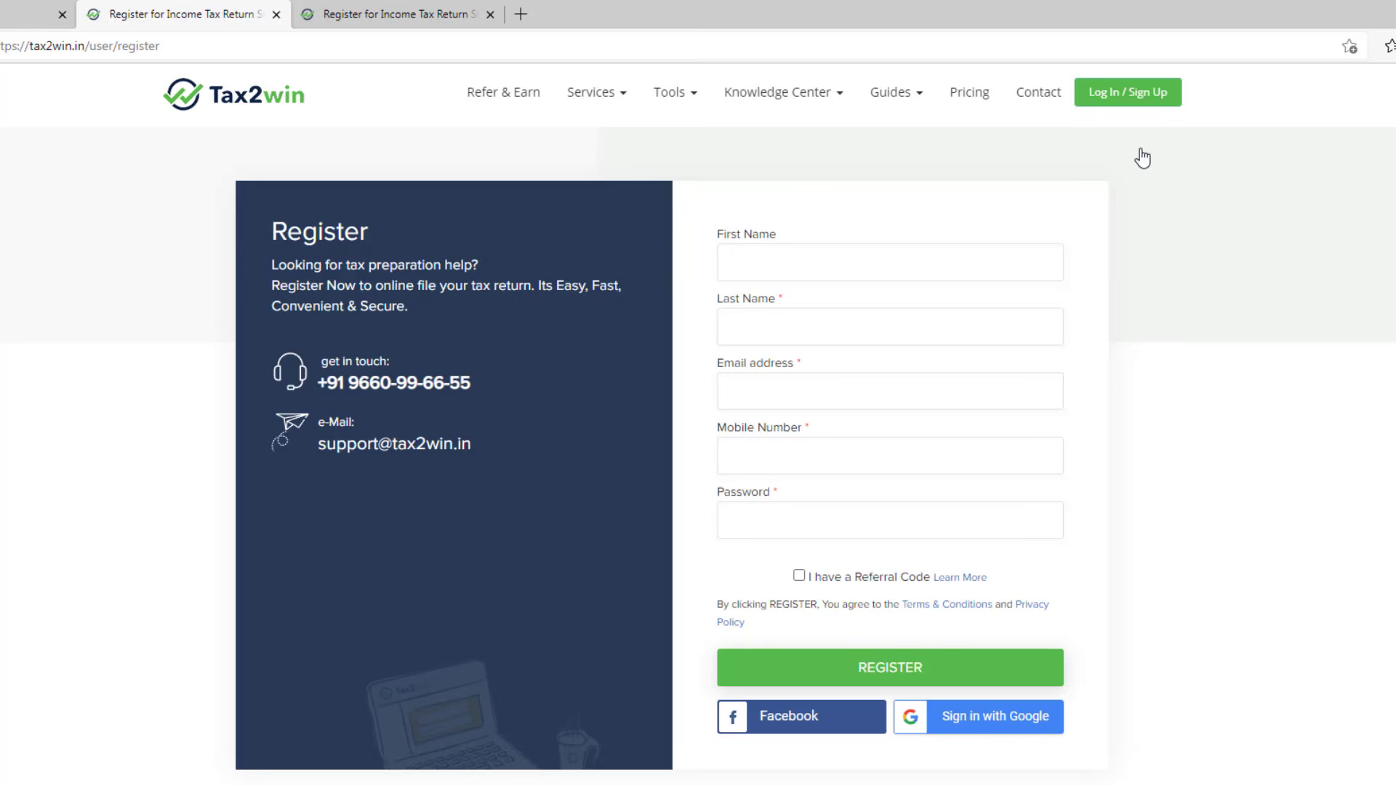
{"action": "left_click", "coordinate": [277, 14]}
{"action": "left_click", "coordinate": [129, 13]}
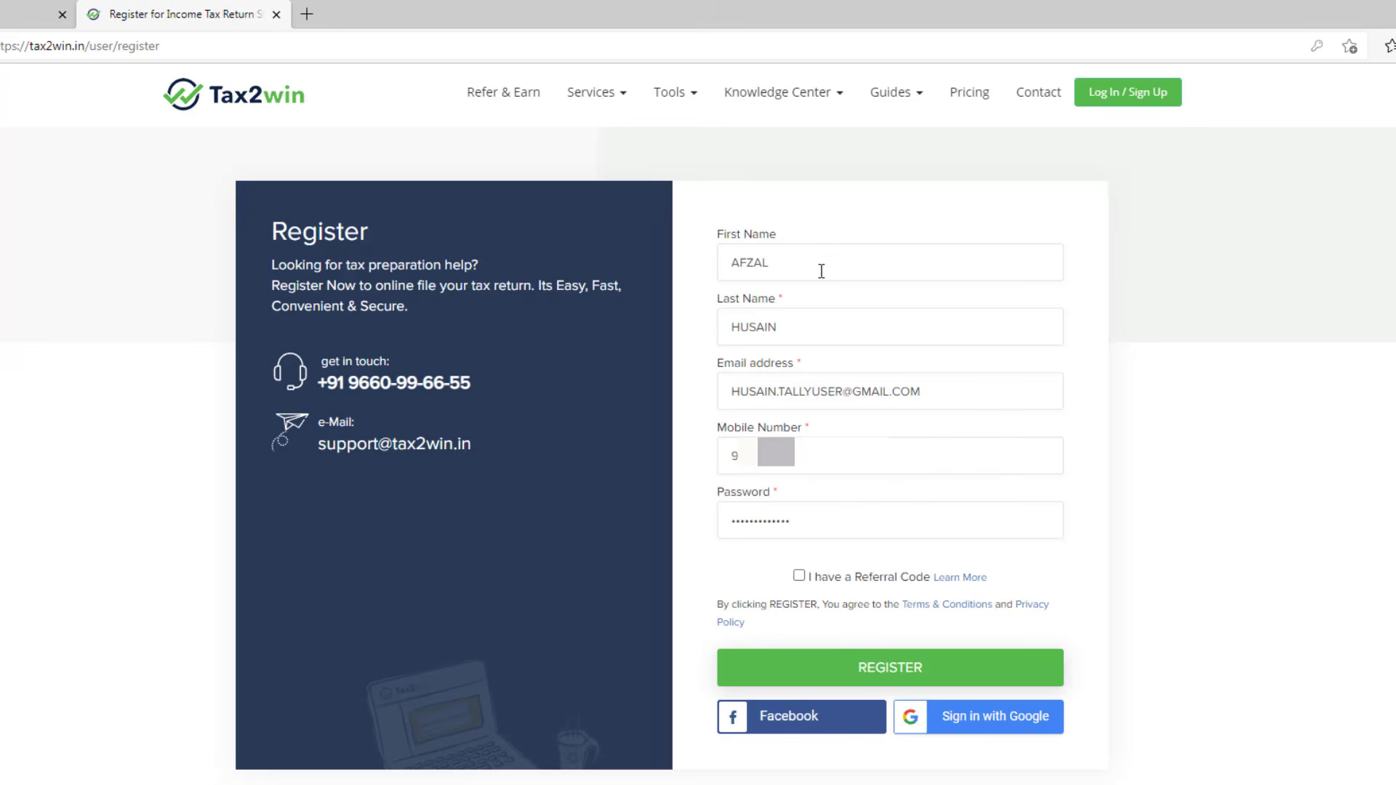
Step: Review the first name, last name, email address, mobile number and password fields of the registration form
{"action": "left_click", "coordinate": [1017, 268]}
{"action": "left_click", "coordinate": [1022, 320]}
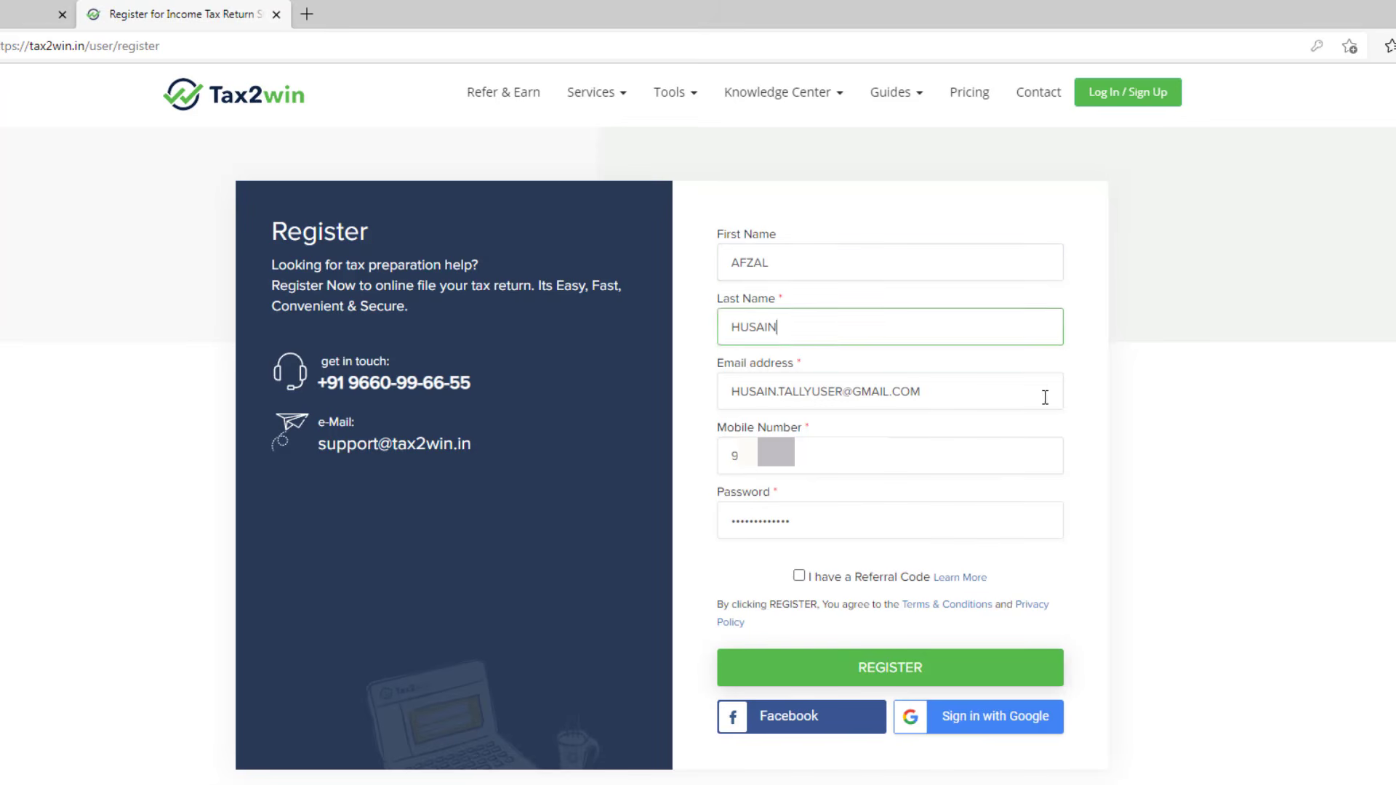
{"action": "left_click", "coordinate": [1041, 396]}
{"action": "left_click", "coordinate": [995, 461]}
{"action": "left_click", "coordinate": [943, 523]}
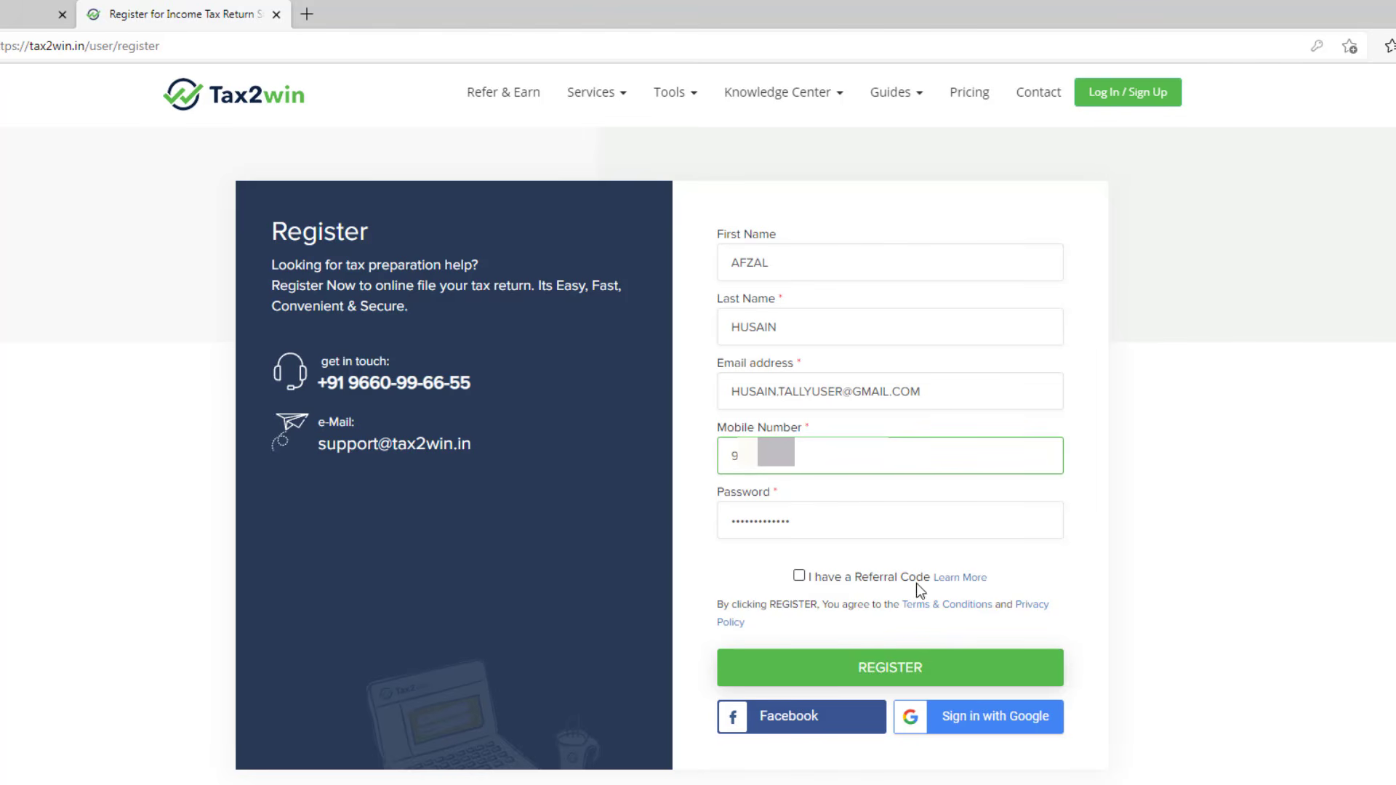
Step: Enable the "I have a Referral Code" option and paste the copied referral code
{"action": "left_click", "coordinate": [811, 579]}
{"action": "left_click", "coordinate": [793, 611]}
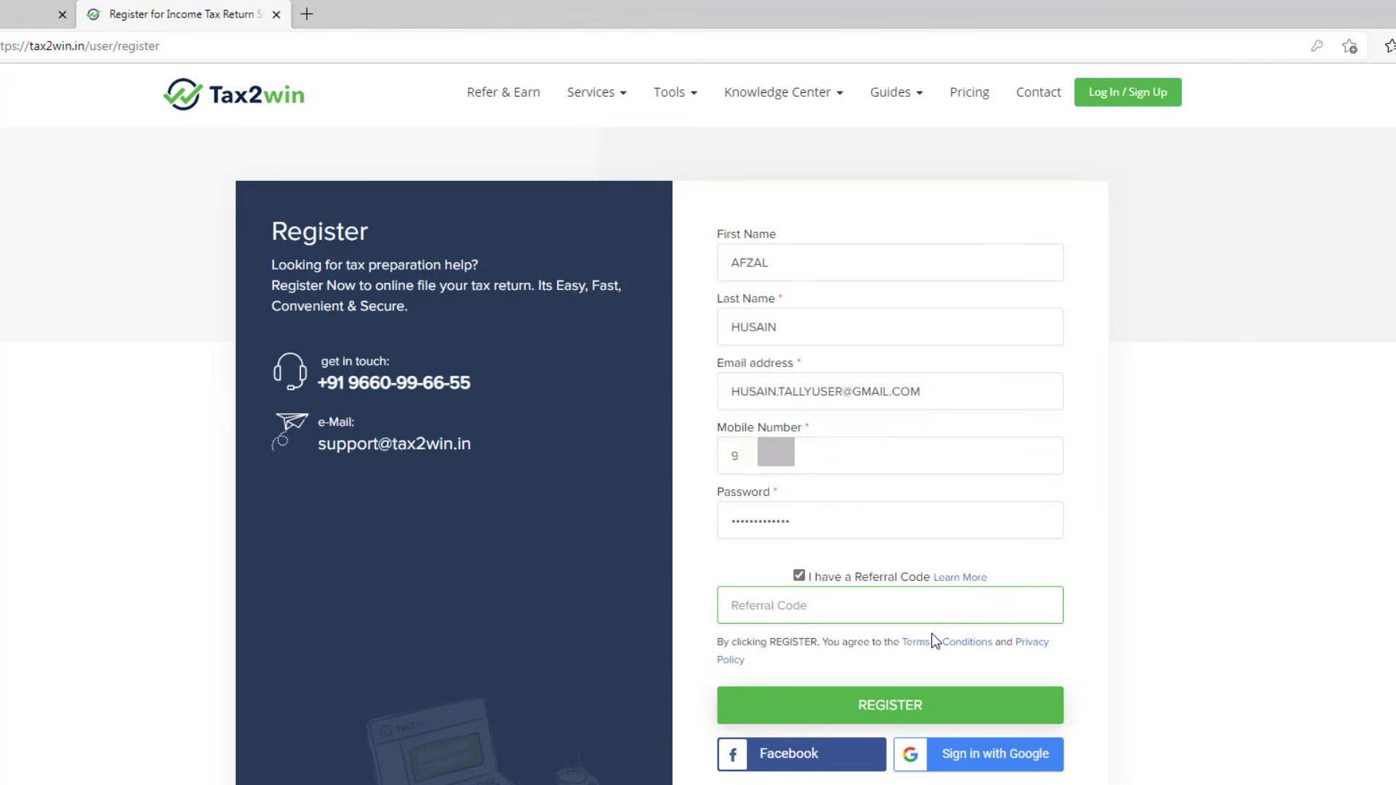
{"action": "key", "text": "ctrl+v"}
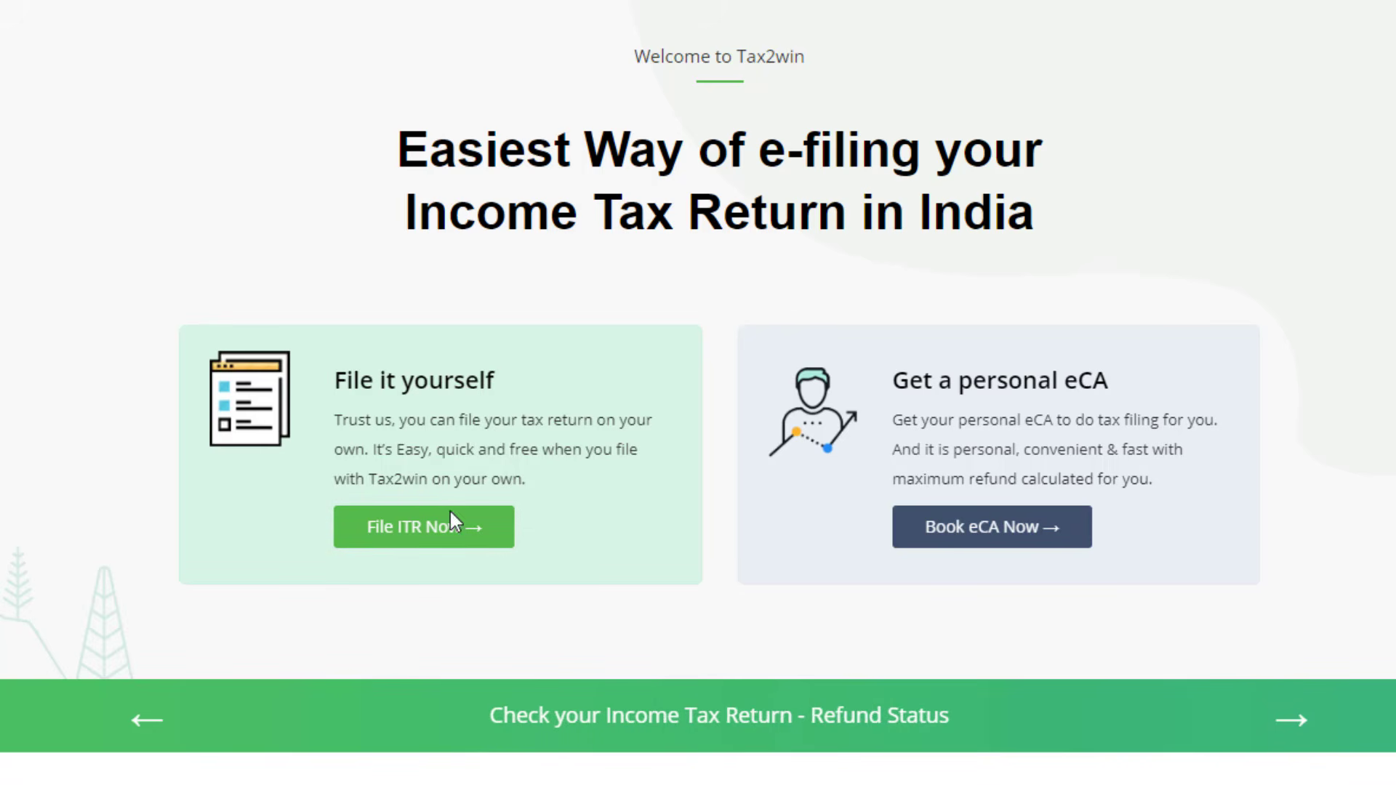
Step: Start filing the income tax return yourself and continue with Other Sources as the source of income
{"action": "left_click", "coordinate": [419, 530]}
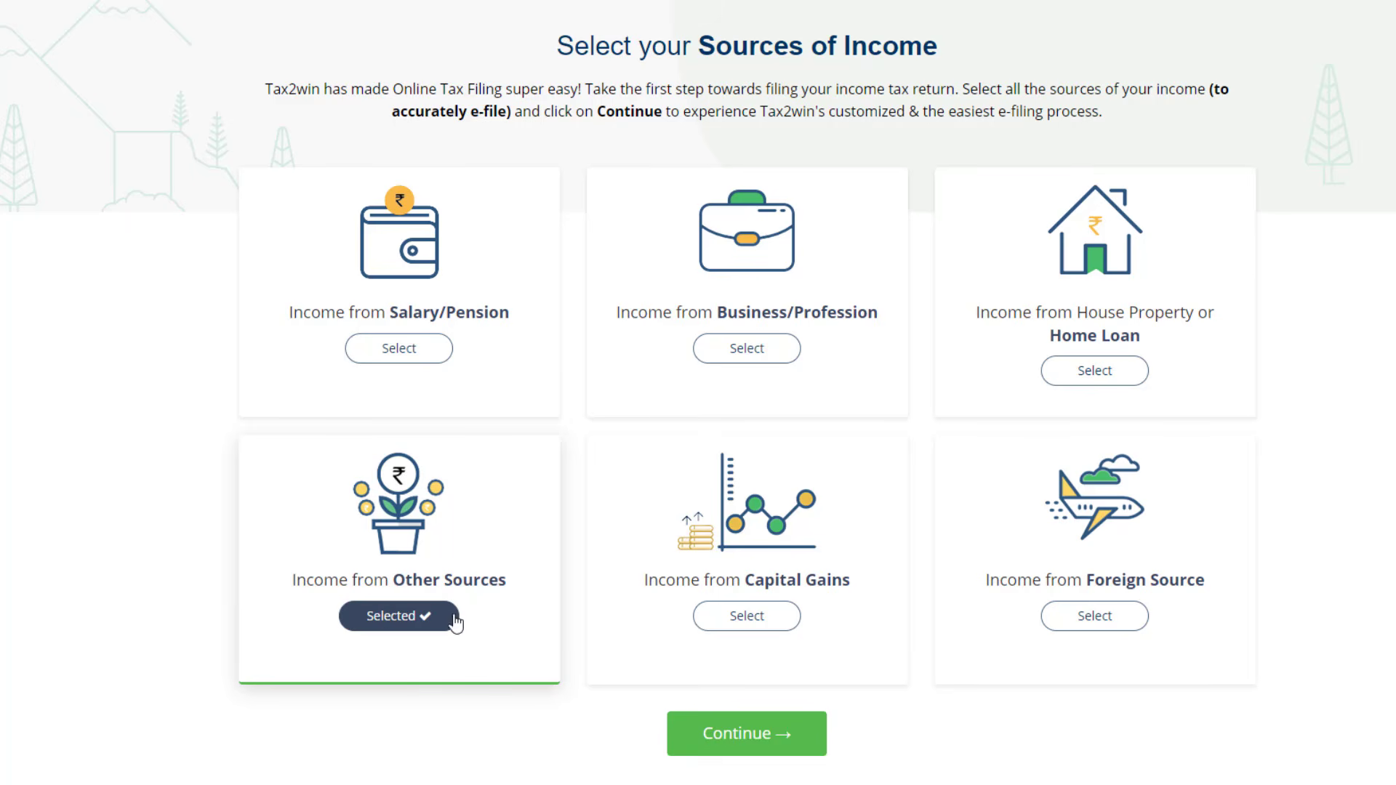
{"action": "left_click", "coordinate": [782, 745]}
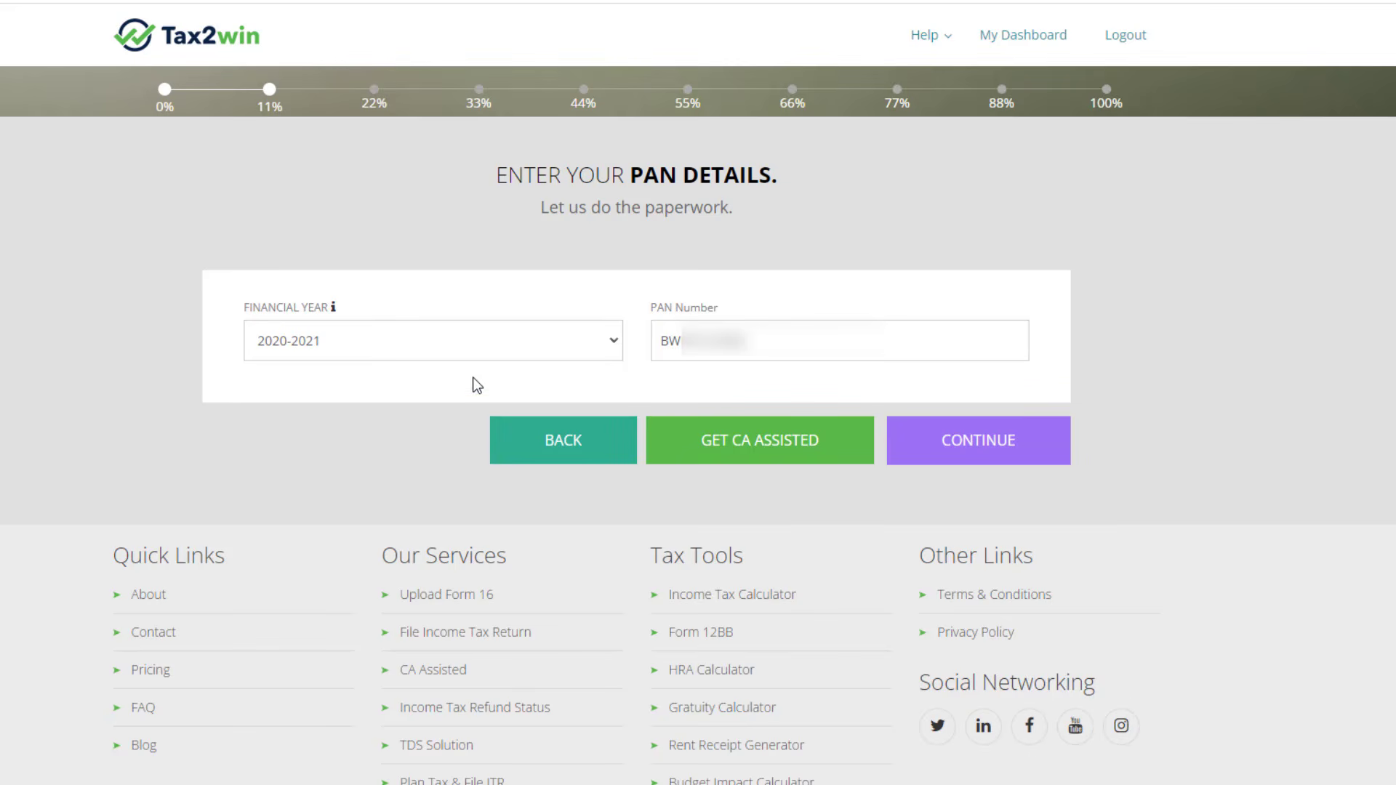
Step: Choose the financial year 2020-2021 and submit the PAN details
{"action": "left_click", "coordinate": [458, 344]}
{"action": "left_click", "coordinate": [438, 379]}
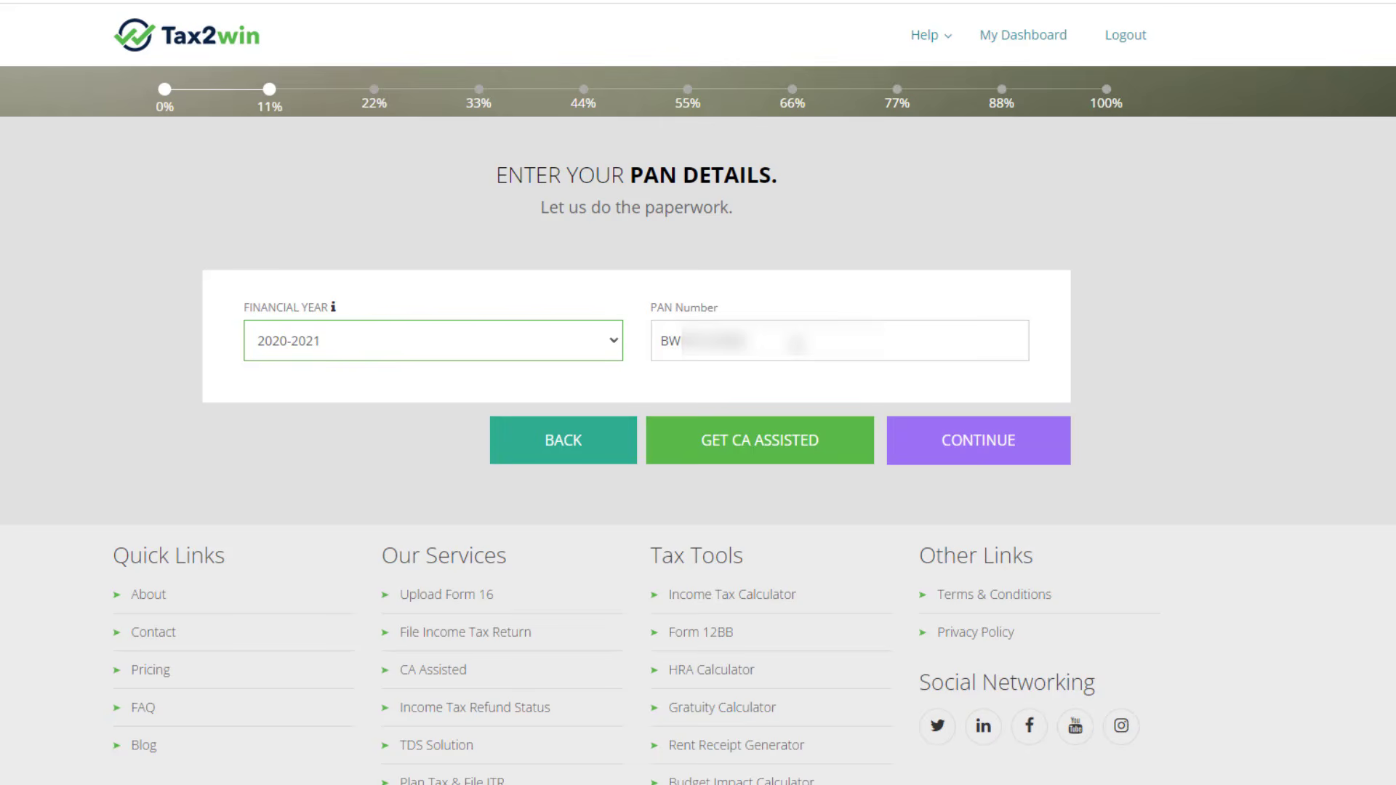
{"action": "left_click", "coordinate": [981, 459]}
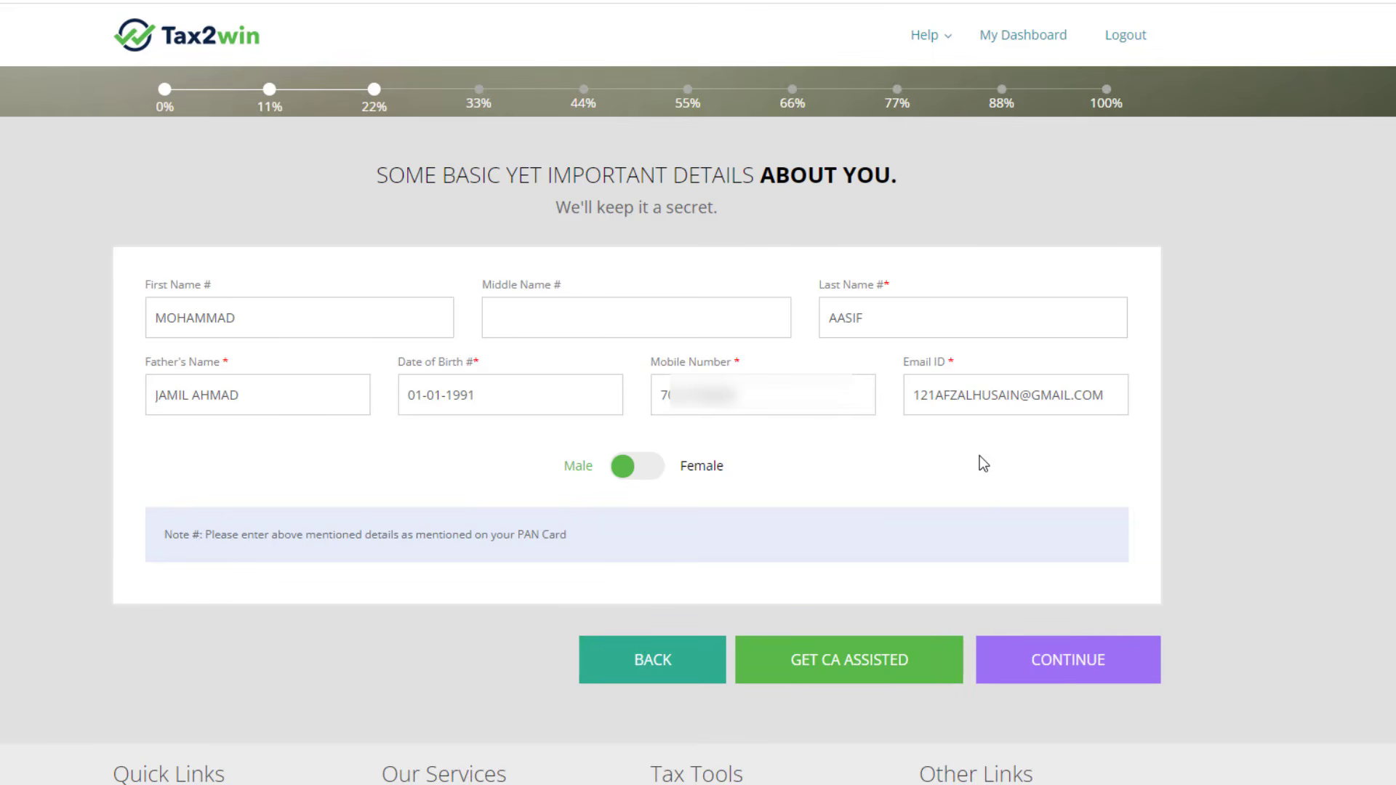
Step: Submit the filled-in personal details and the address details to reach the income section
{"action": "left_click", "coordinate": [1086, 678]}
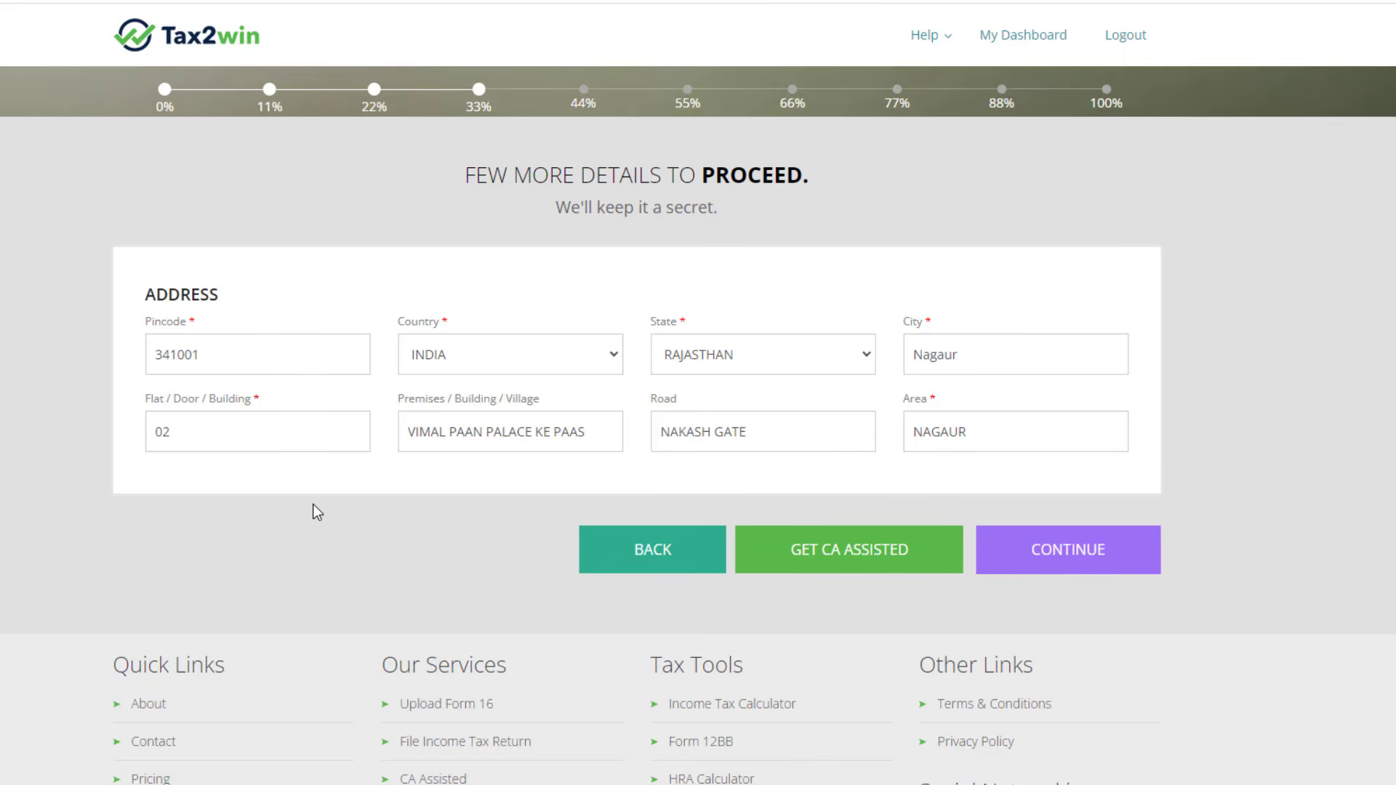
{"action": "left_click", "coordinate": [1145, 560]}
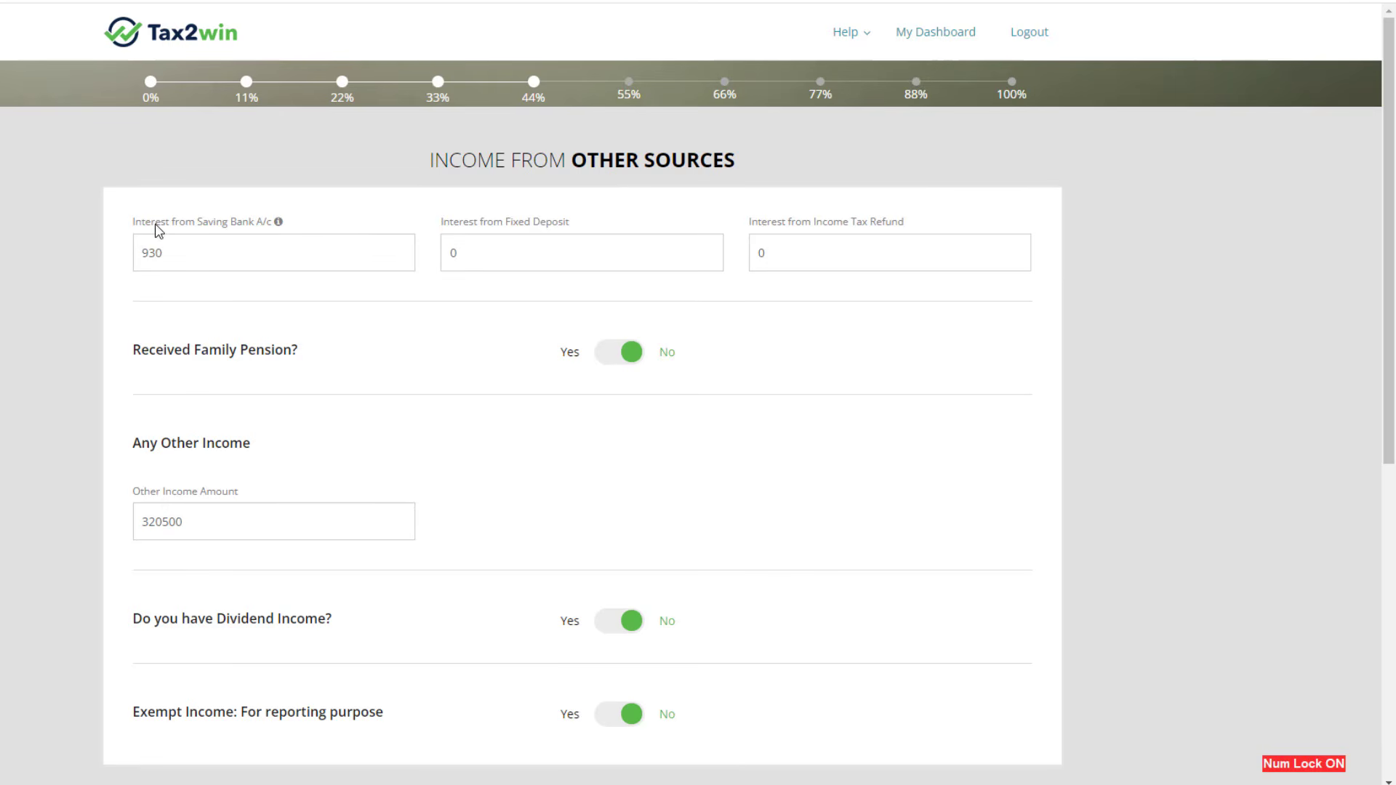
Step: Review the interest fields for the savings bank account, fixed deposit and income tax refund under income from other sources
{"action": "left_click_drag", "start_coordinate": [236, 227], "coordinate": [256, 229]}
{"action": "left_click", "coordinate": [266, 233]}
{"action": "left_click", "coordinate": [308, 231]}
{"action": "left_click", "coordinate": [248, 253]}
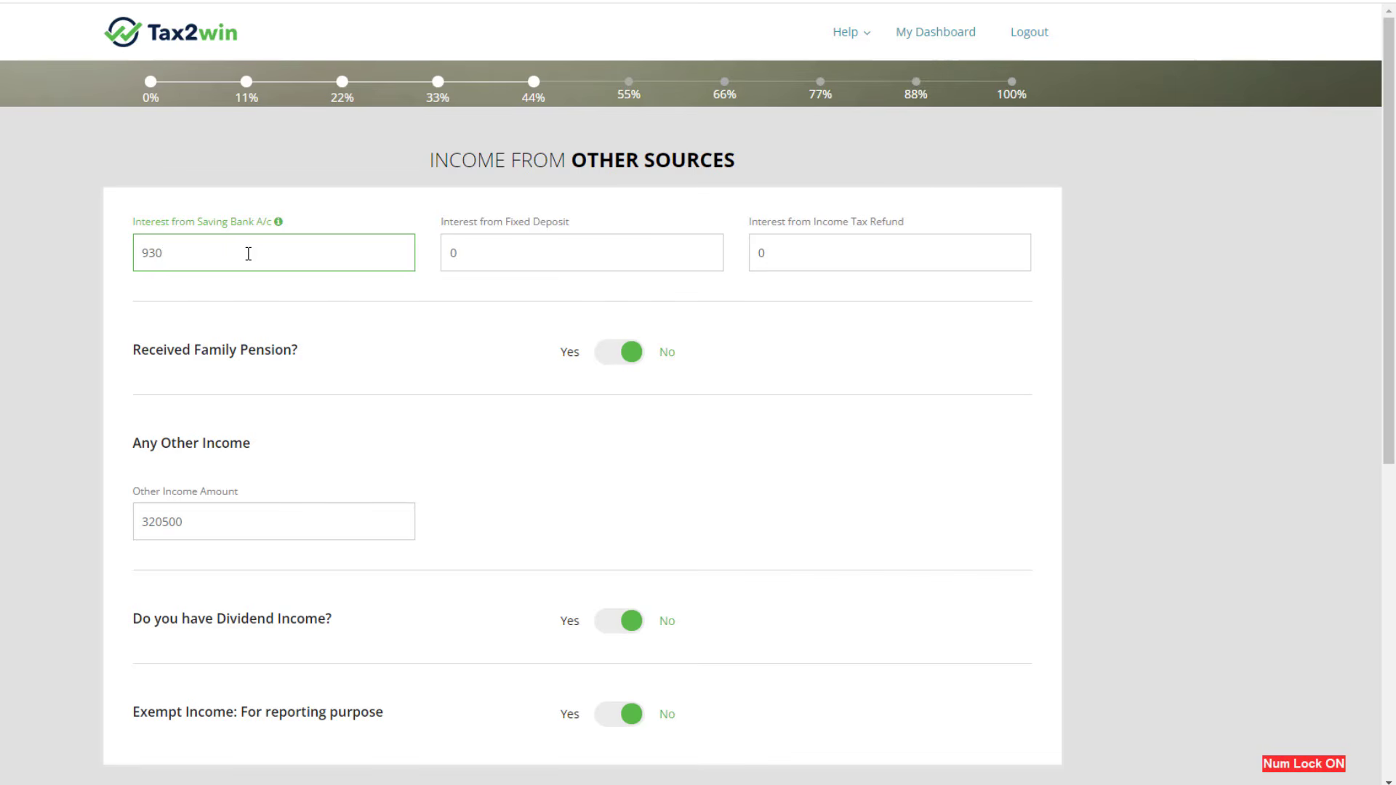
{"action": "left_click", "coordinate": [245, 301]}
{"action": "left_click", "coordinate": [225, 261]}
{"action": "left_click", "coordinate": [533, 263]}
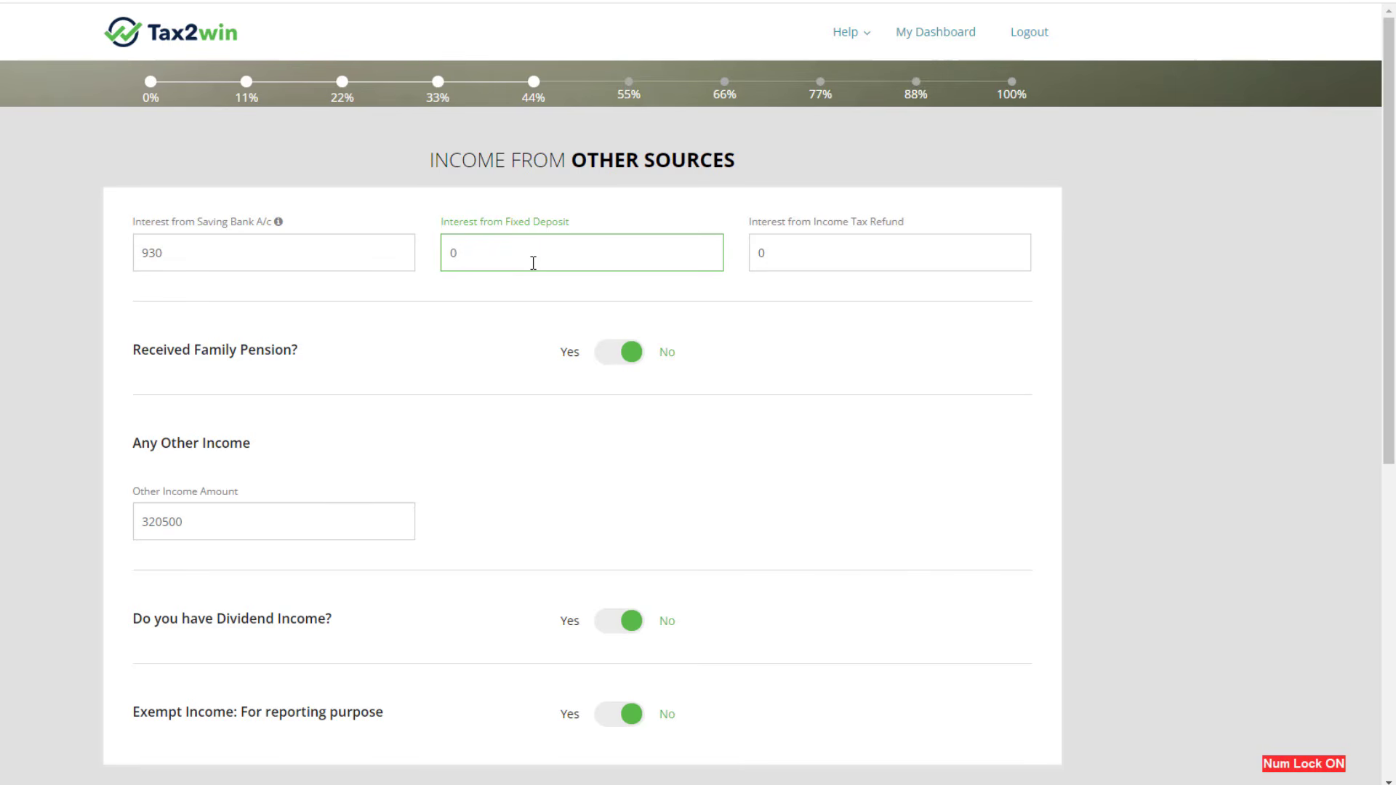
{"action": "left_click", "coordinate": [836, 263]}
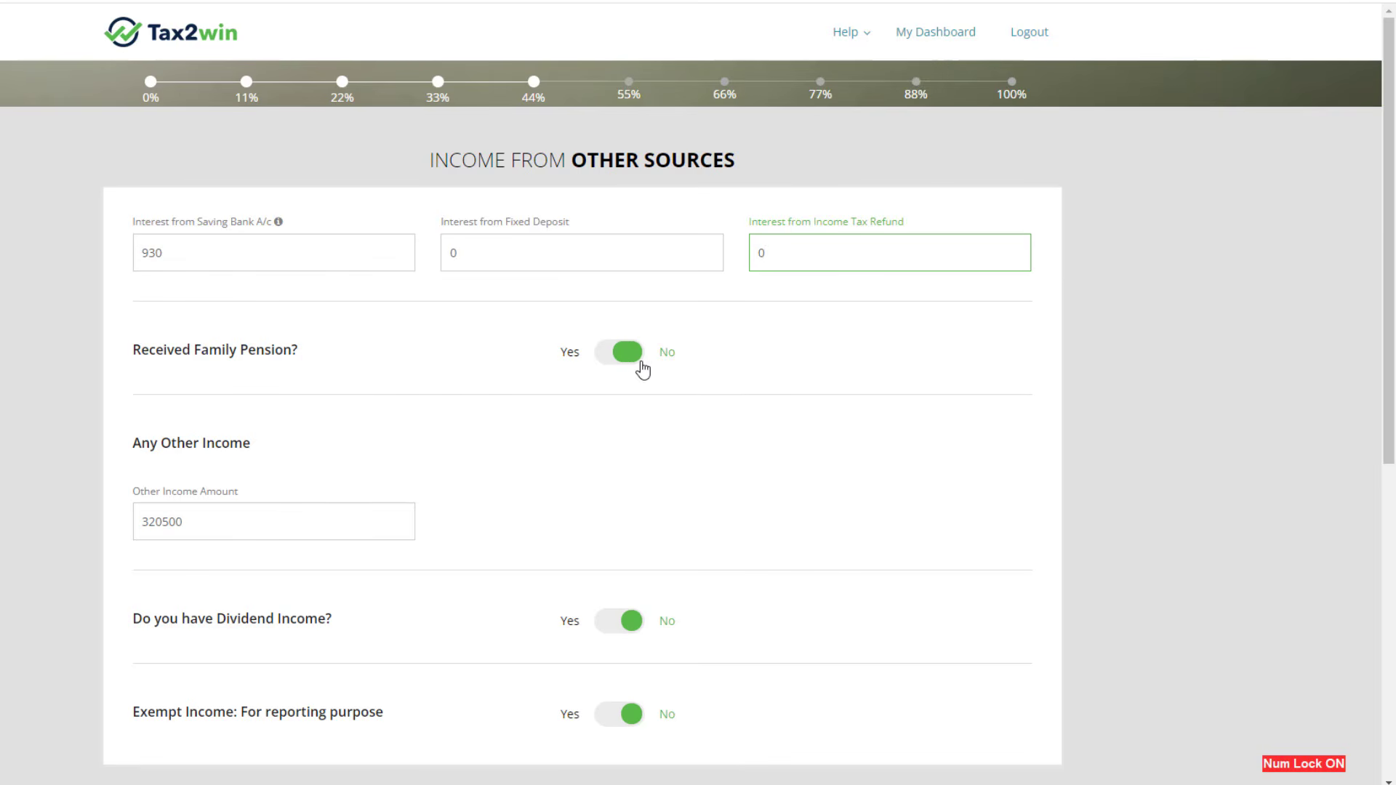
Step: Check the other income amount and the dividend income question, and continue to the deductions
{"action": "scroll", "coordinate": [662, 393], "scroll_direction": "down", "scroll_amount": 1}
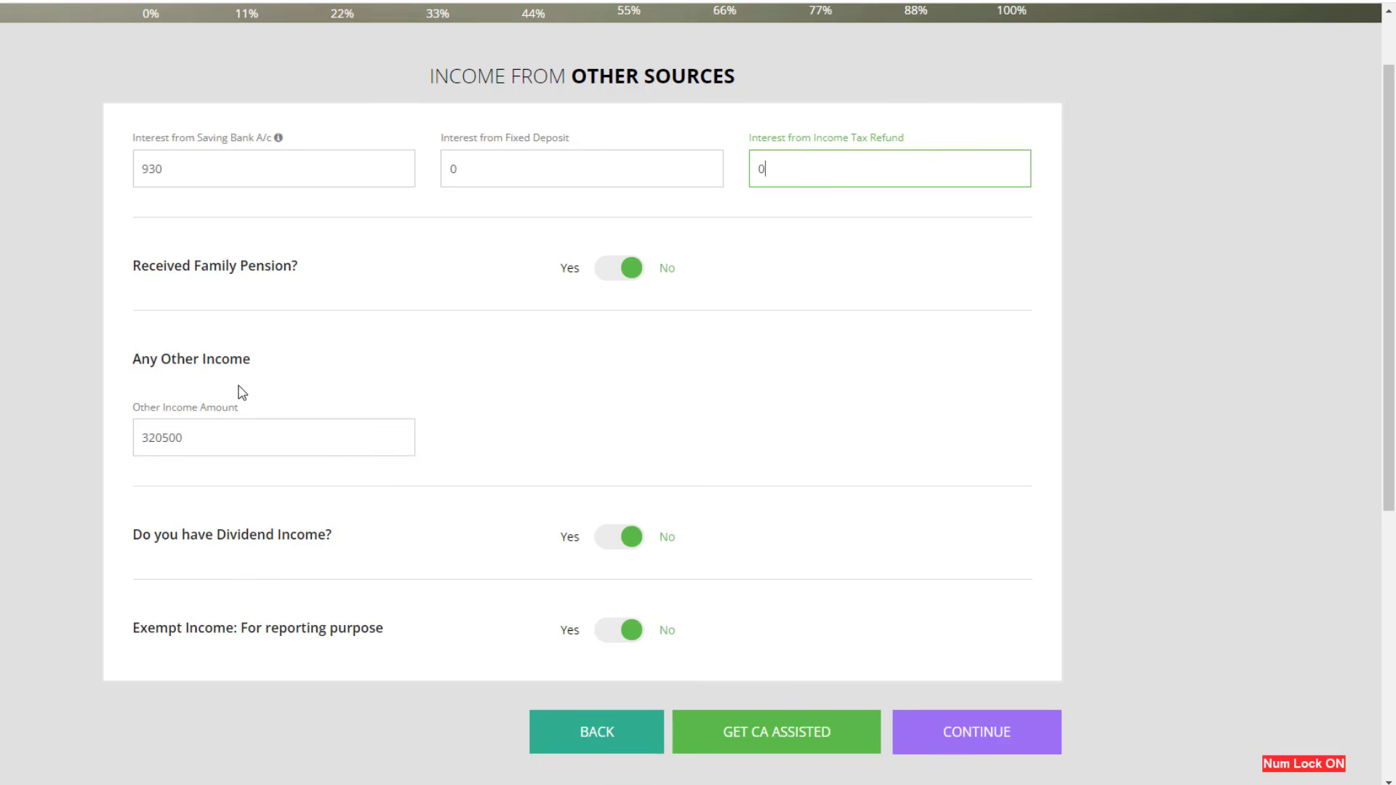
{"action": "left_click", "coordinate": [235, 444]}
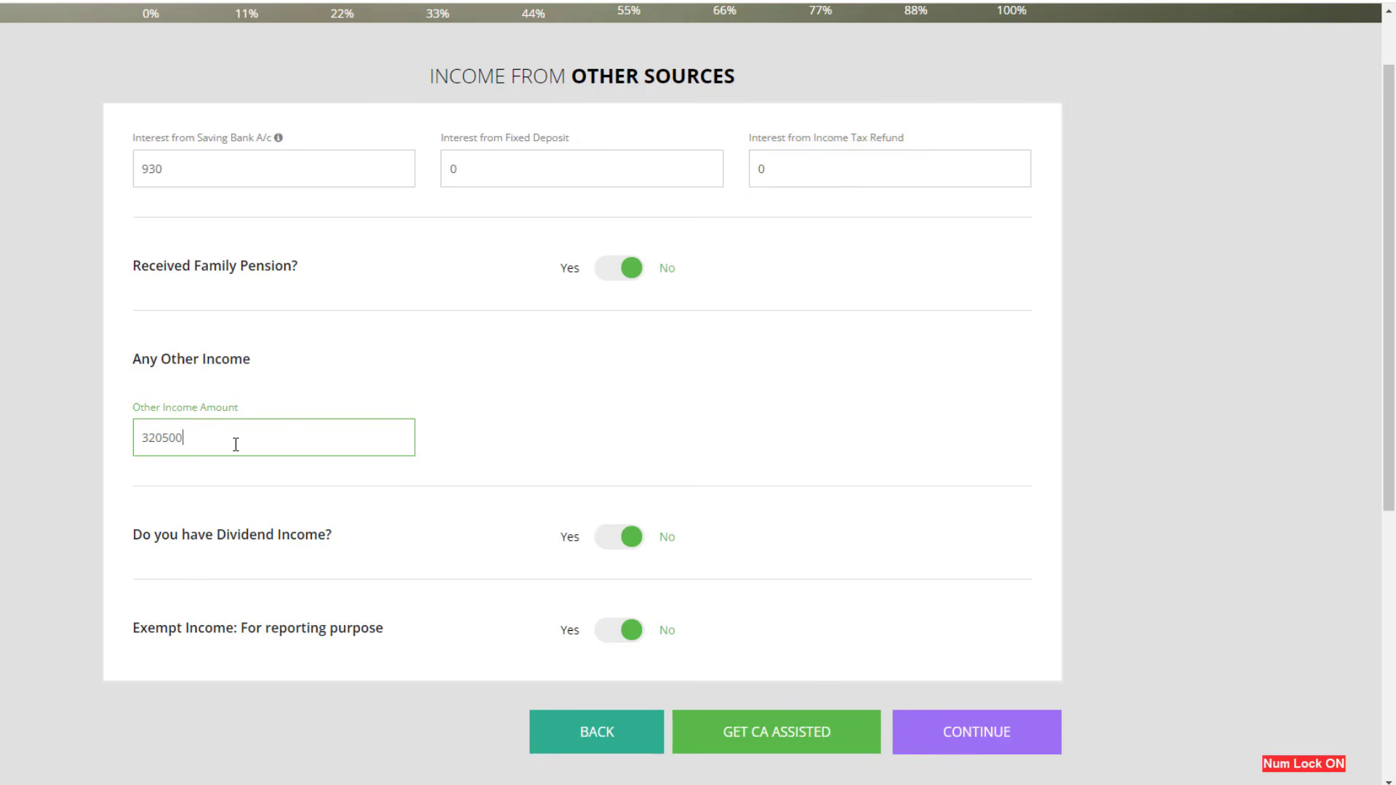
{"action": "left_click_drag", "start_coordinate": [186, 447], "coordinate": [140, 445]}
{"action": "left_click", "coordinate": [210, 444]}
{"action": "left_click_drag", "start_coordinate": [276, 534], "coordinate": [296, 615]}
{"action": "left_click", "coordinate": [311, 582]}
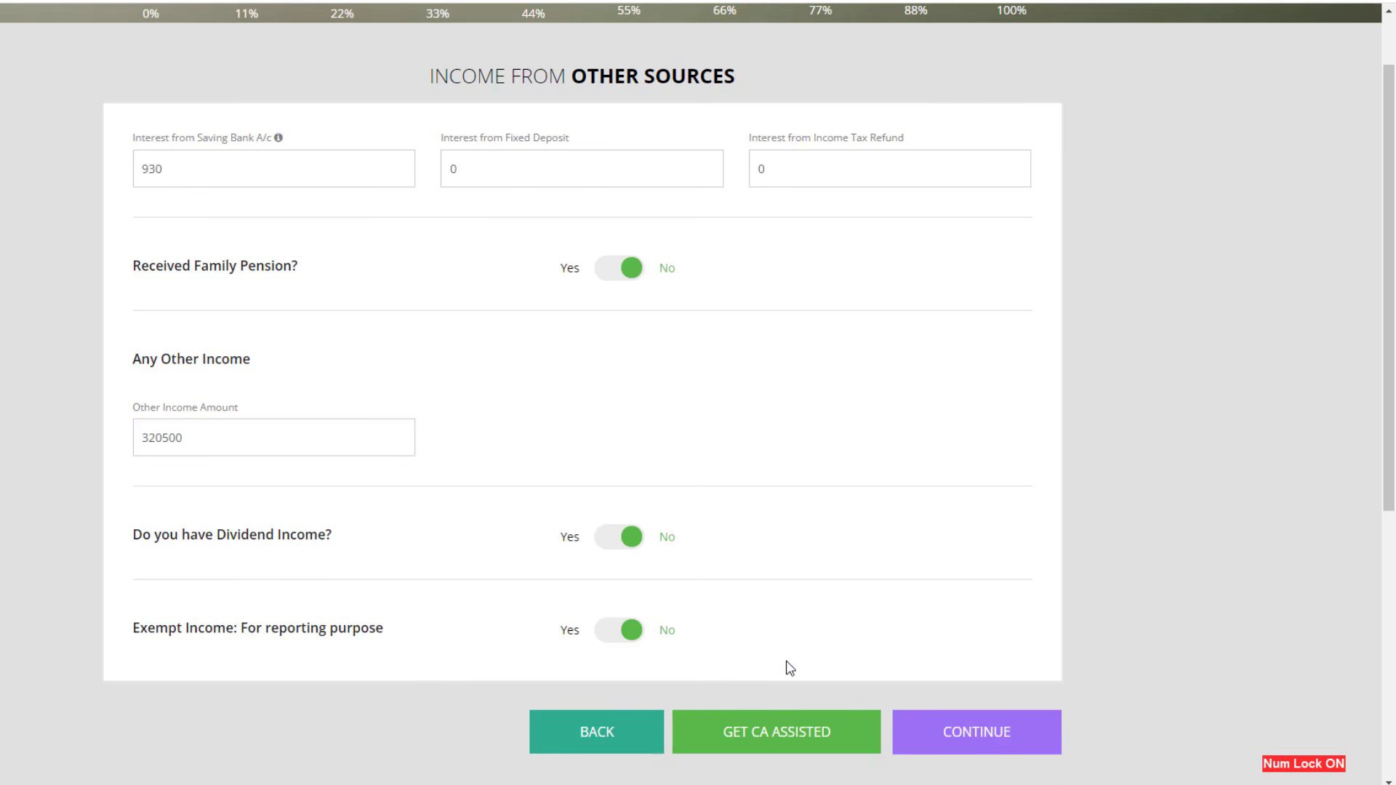
{"action": "left_click", "coordinate": [995, 740]}
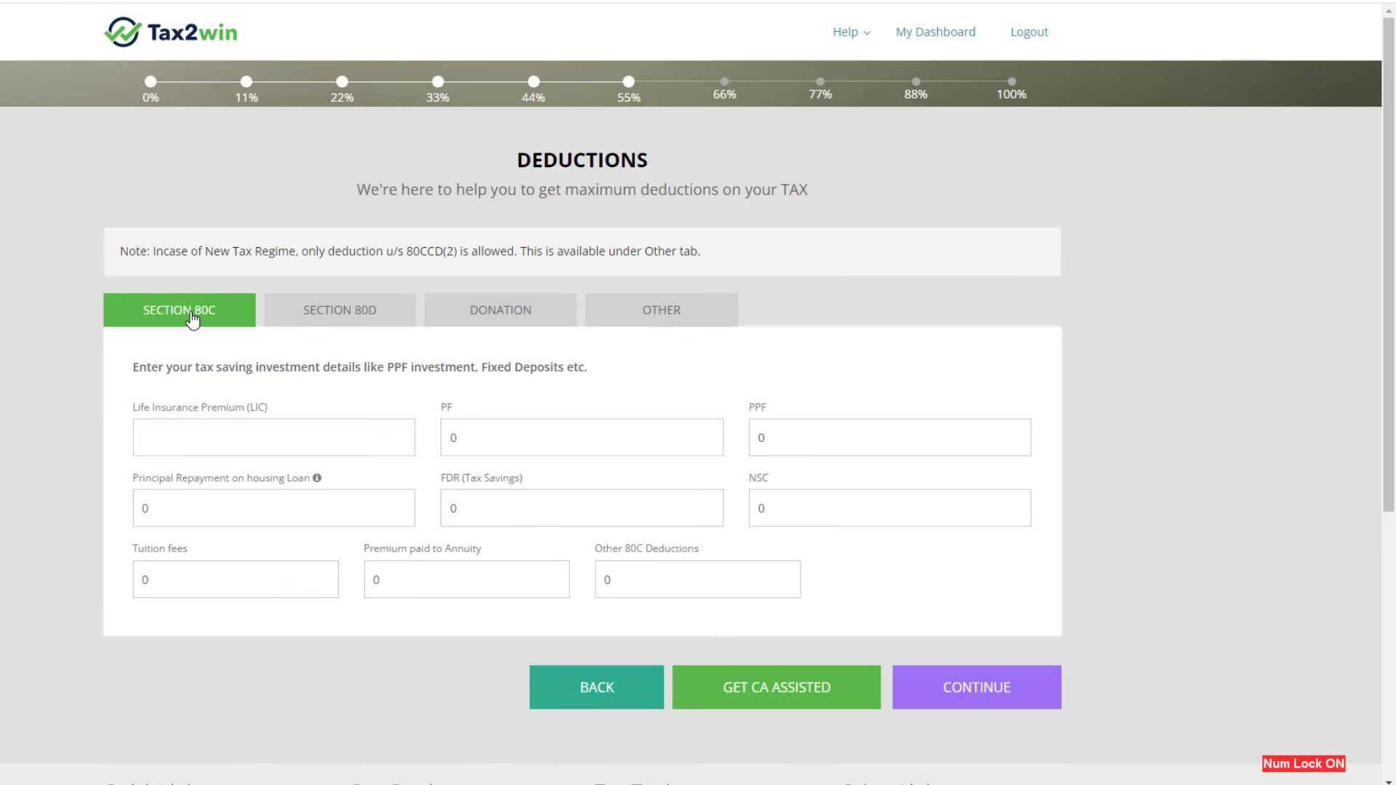
Step: Look through the Section 80D, Donation and Other deduction categories and return to Section 80C
{"action": "left_click", "coordinate": [339, 321]}
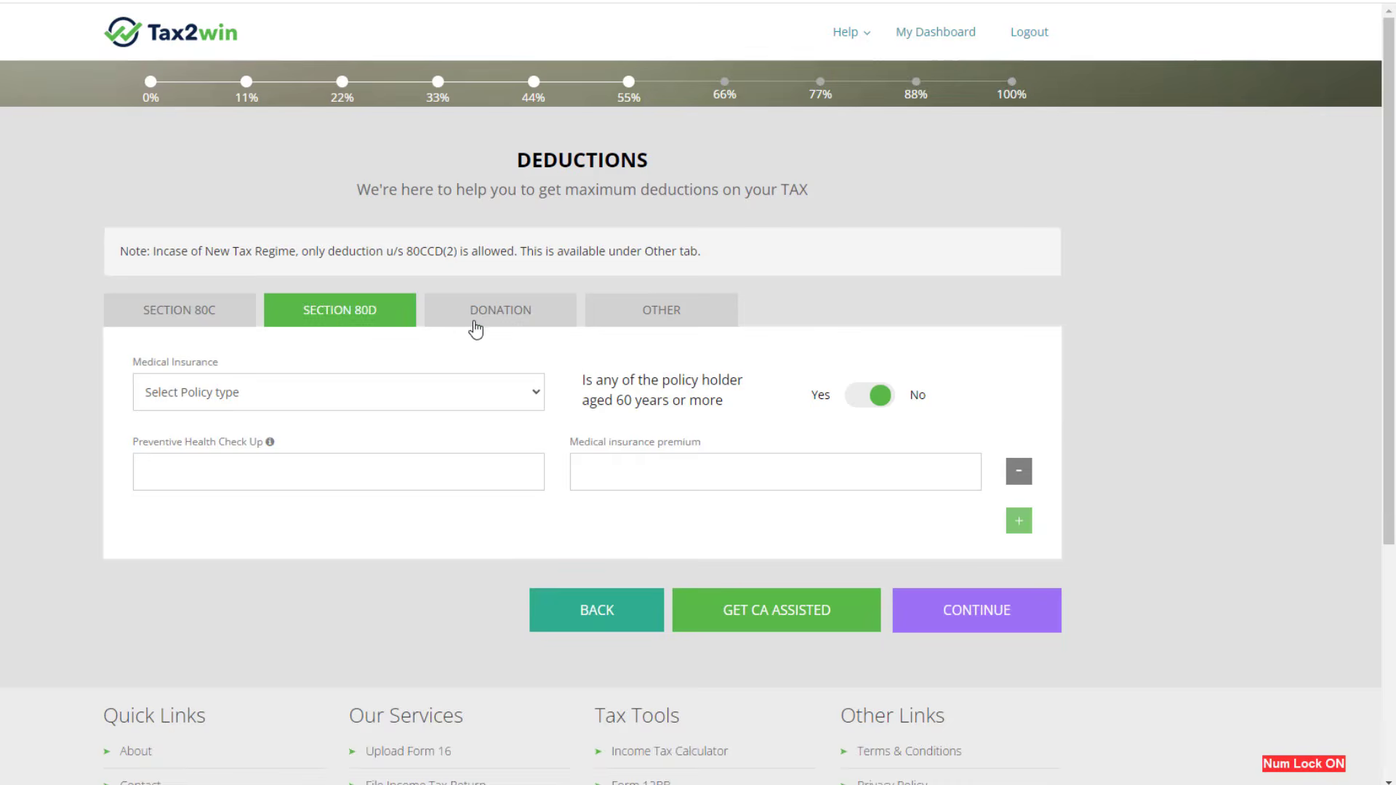
{"action": "left_click", "coordinate": [515, 328]}
{"action": "left_click", "coordinate": [633, 319]}
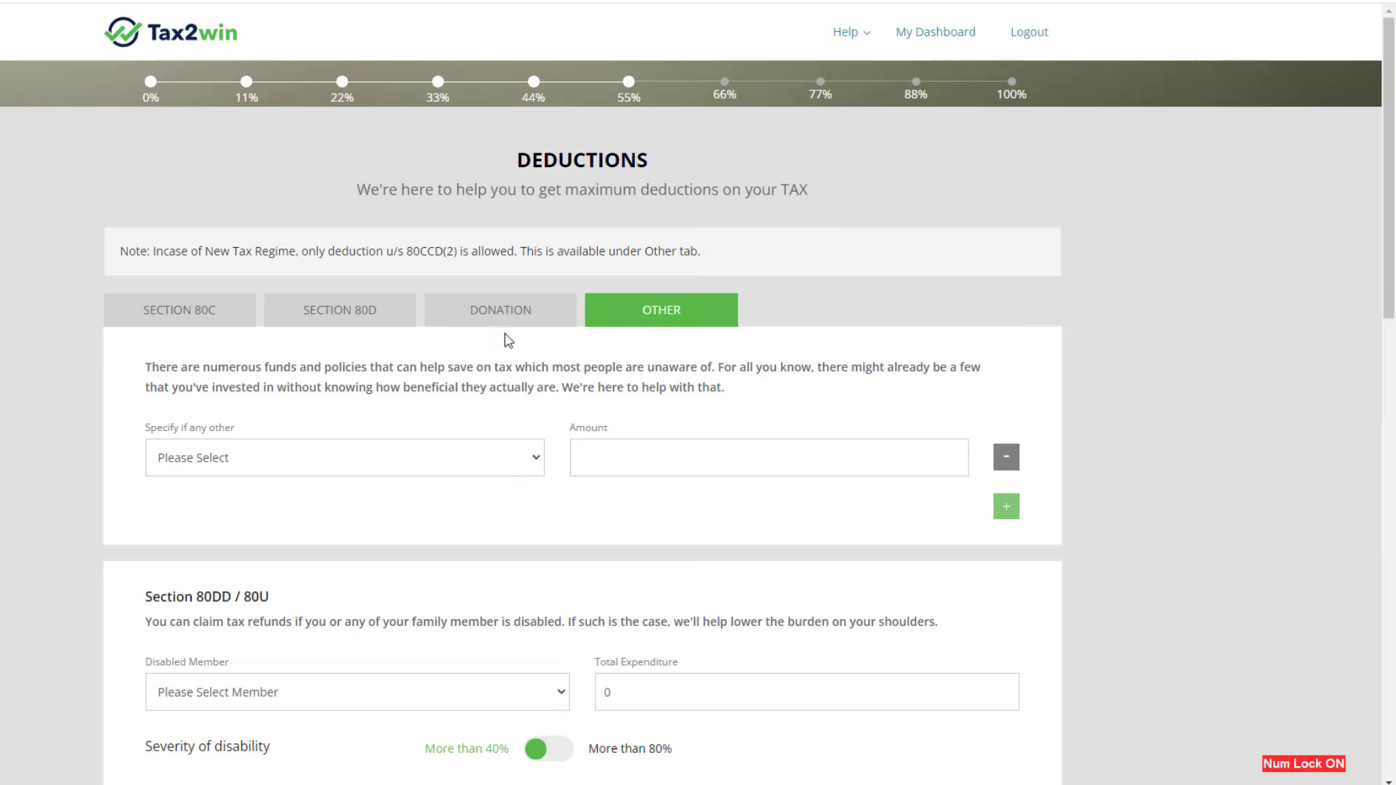
{"action": "left_click", "coordinate": [190, 324]}
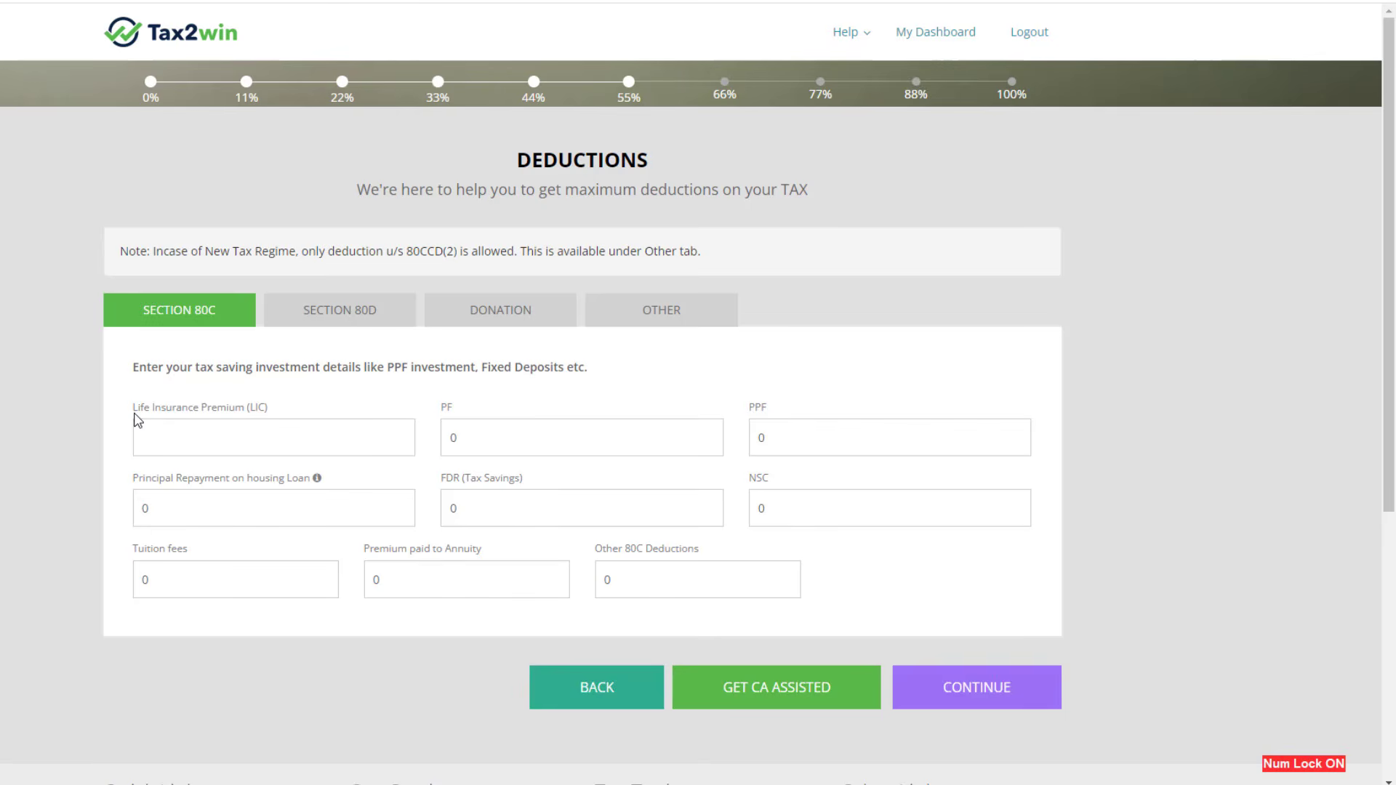
Step: Enter 15000 as the Life Insurance Premium (LIC) under Section 80C
{"action": "left_click_drag", "start_coordinate": [133, 408], "coordinate": [243, 416]}
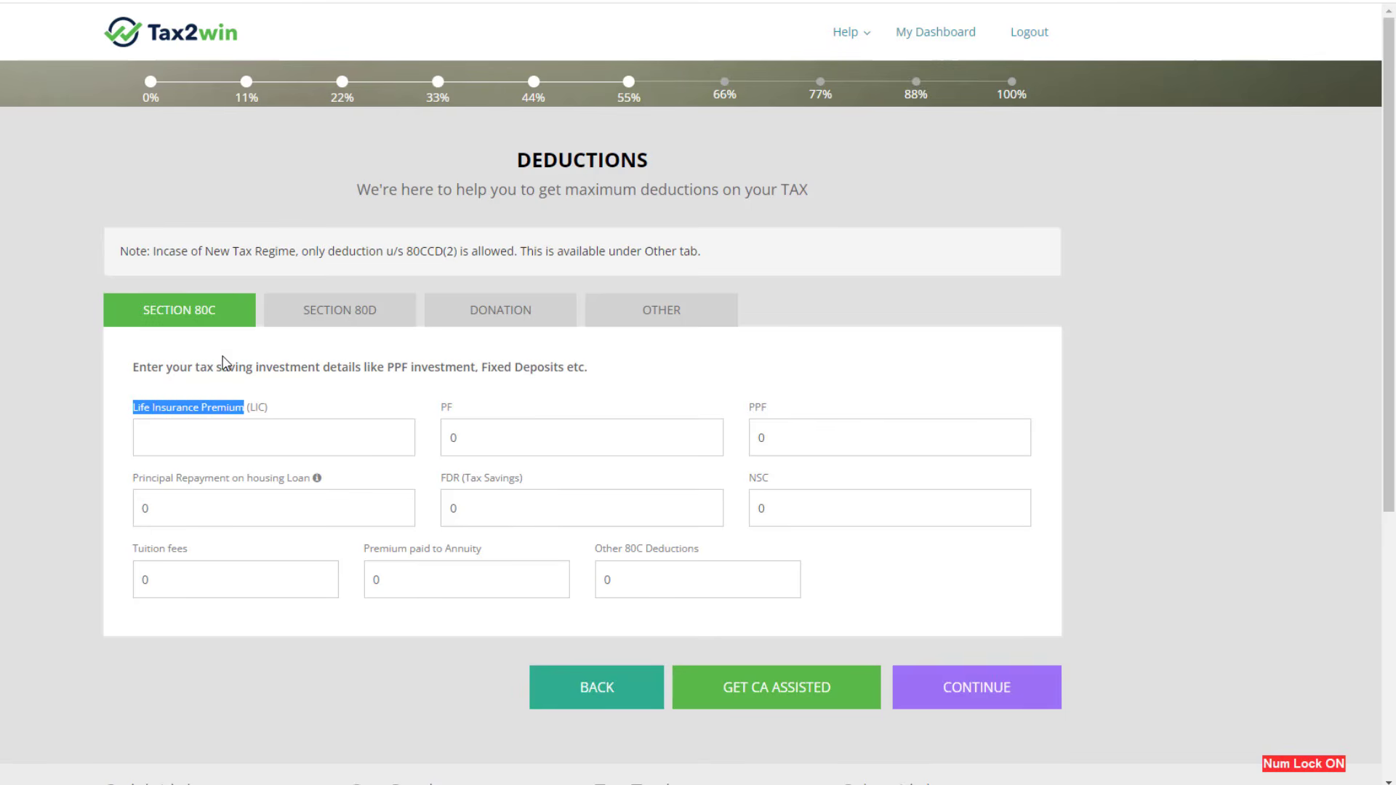
{"action": "left_click", "coordinate": [240, 438]}
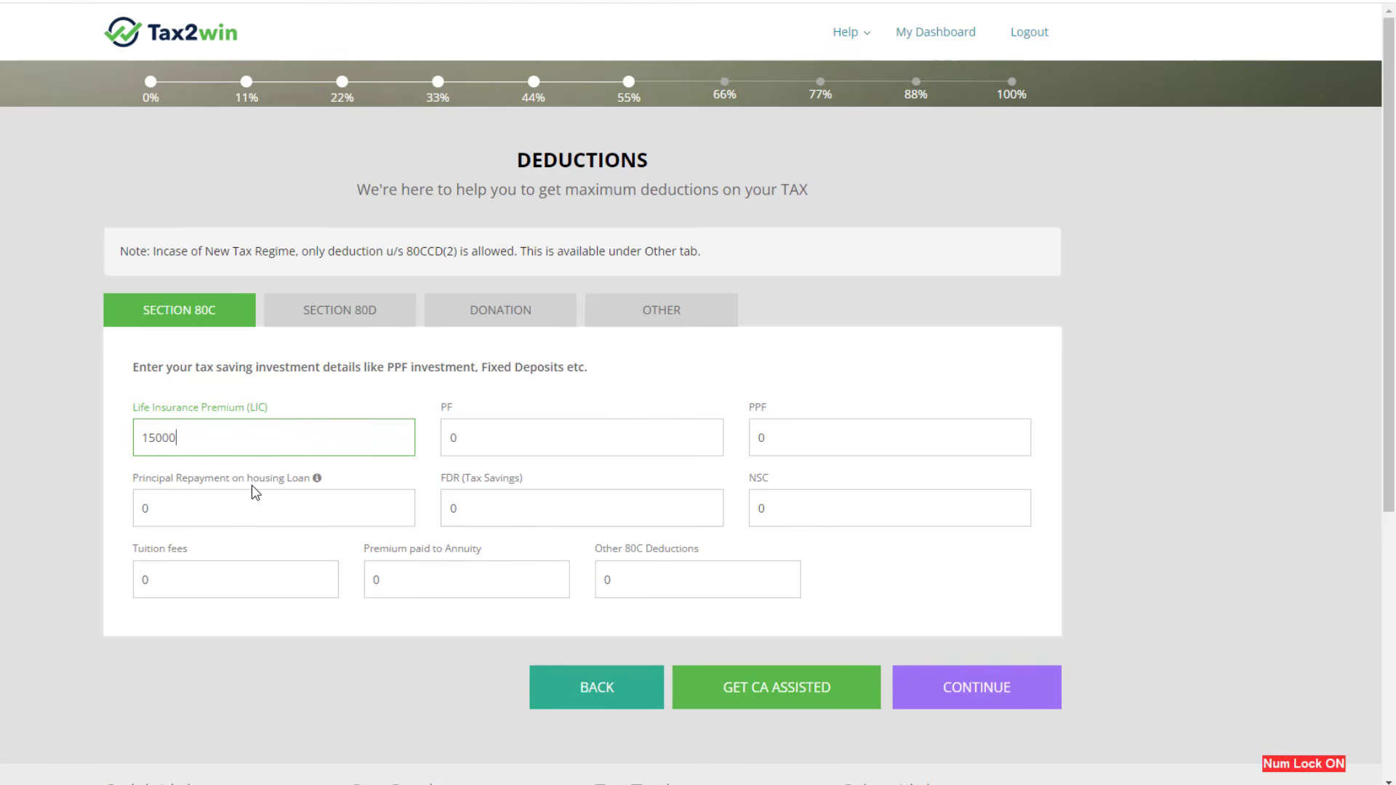
{"action": "left_click", "coordinate": [246, 484]}
{"action": "left_click", "coordinate": [232, 443]}
Step: Set the tuition fees deduction under Section 80C to 12000
{"action": "left_click", "coordinate": [209, 566]}
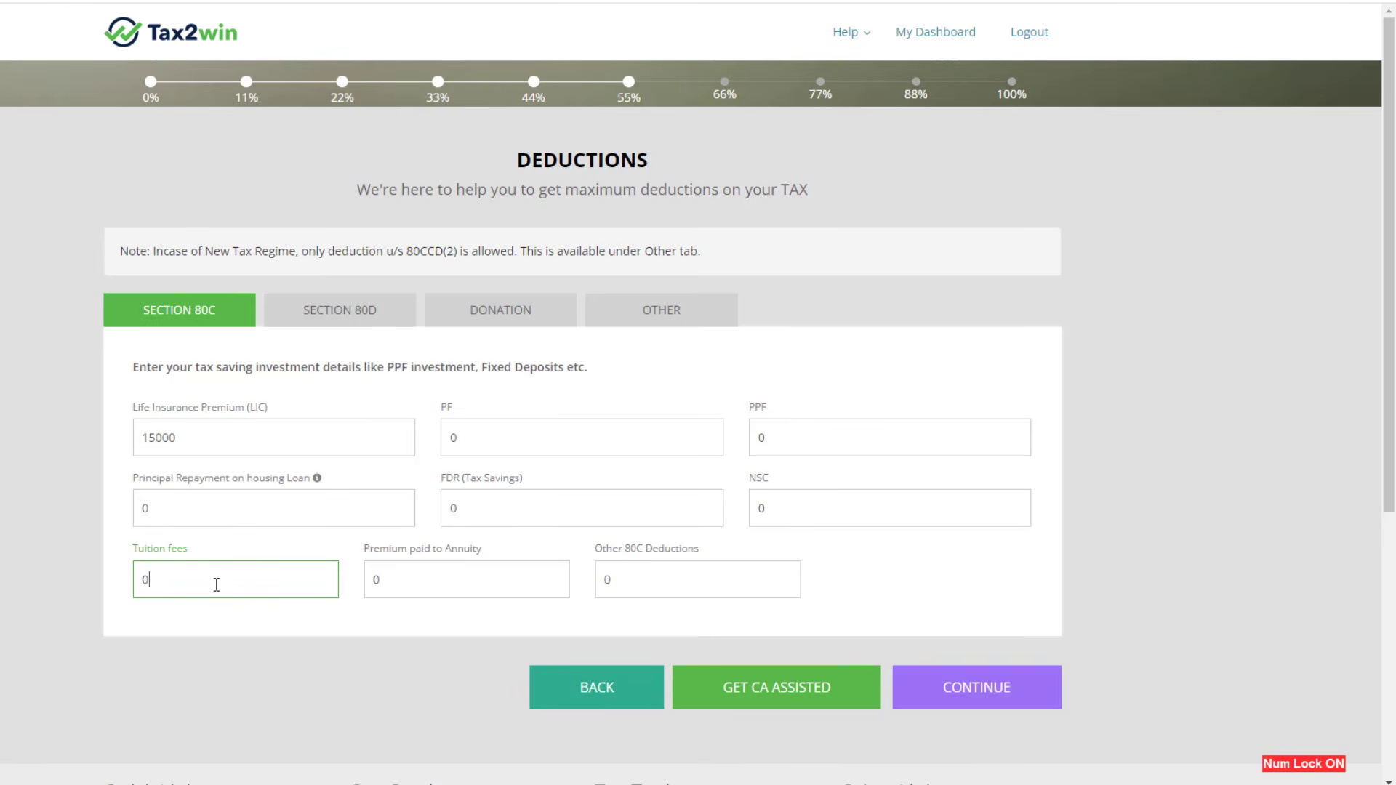
{"action": "double_click", "coordinate": [144, 584]}
{"action": "type", "text": "12000"}
{"action": "left_click", "coordinate": [173, 625]}
{"action": "left_click", "coordinate": [493, 498]}
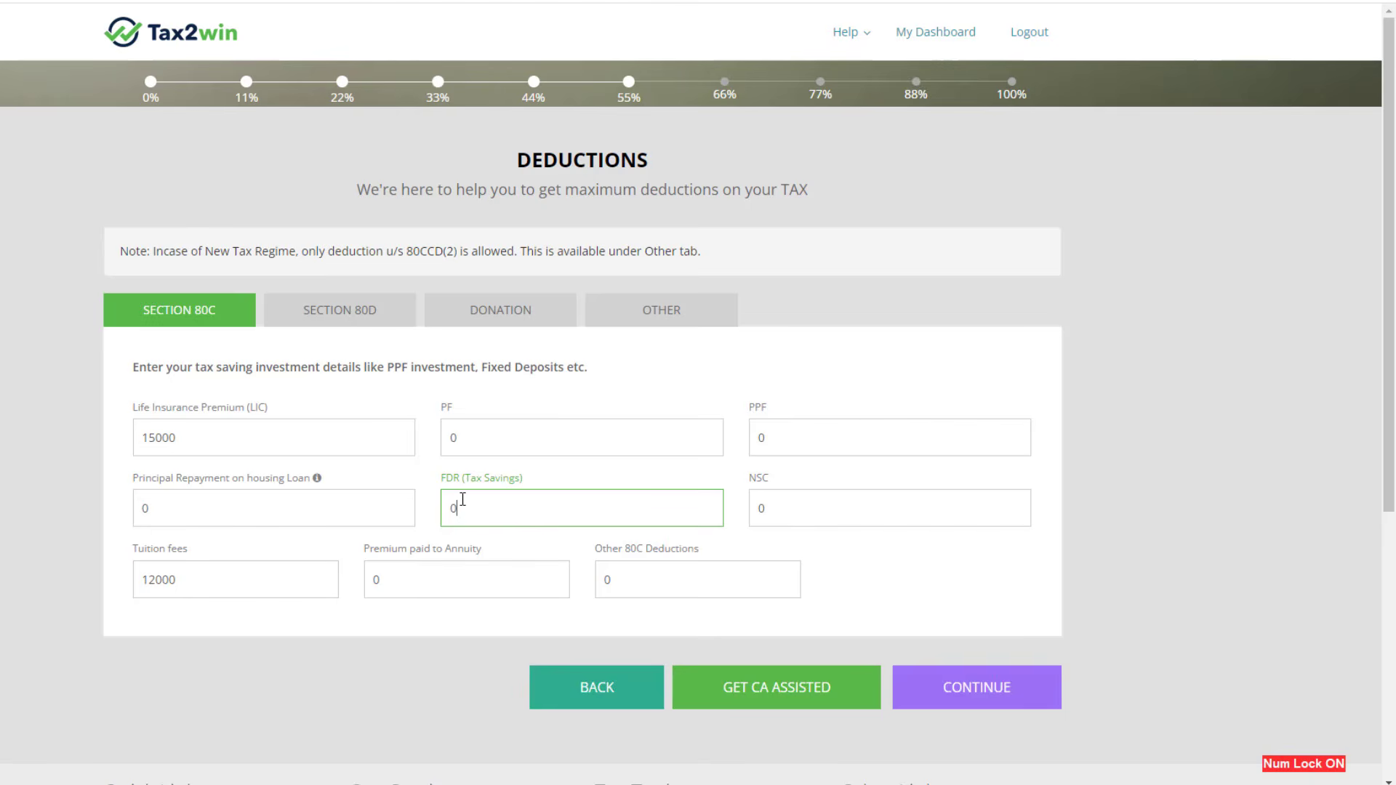
{"action": "mouse_move", "coordinate": [461, 501]}
{"action": "left_mouse_down"}
{"action": "mouse_move", "coordinate": [451, 509]}
{"action": "mouse_move", "coordinate": [469, 513]}
{"action": "mouse_move", "coordinate": [451, 513]}
{"action": "left_mouse_up"}
{"action": "left_click", "coordinate": [476, 513]}
{"action": "left_click", "coordinate": [470, 442]}
{"action": "left_click_drag", "start_coordinate": [469, 443], "coordinate": [449, 442]}
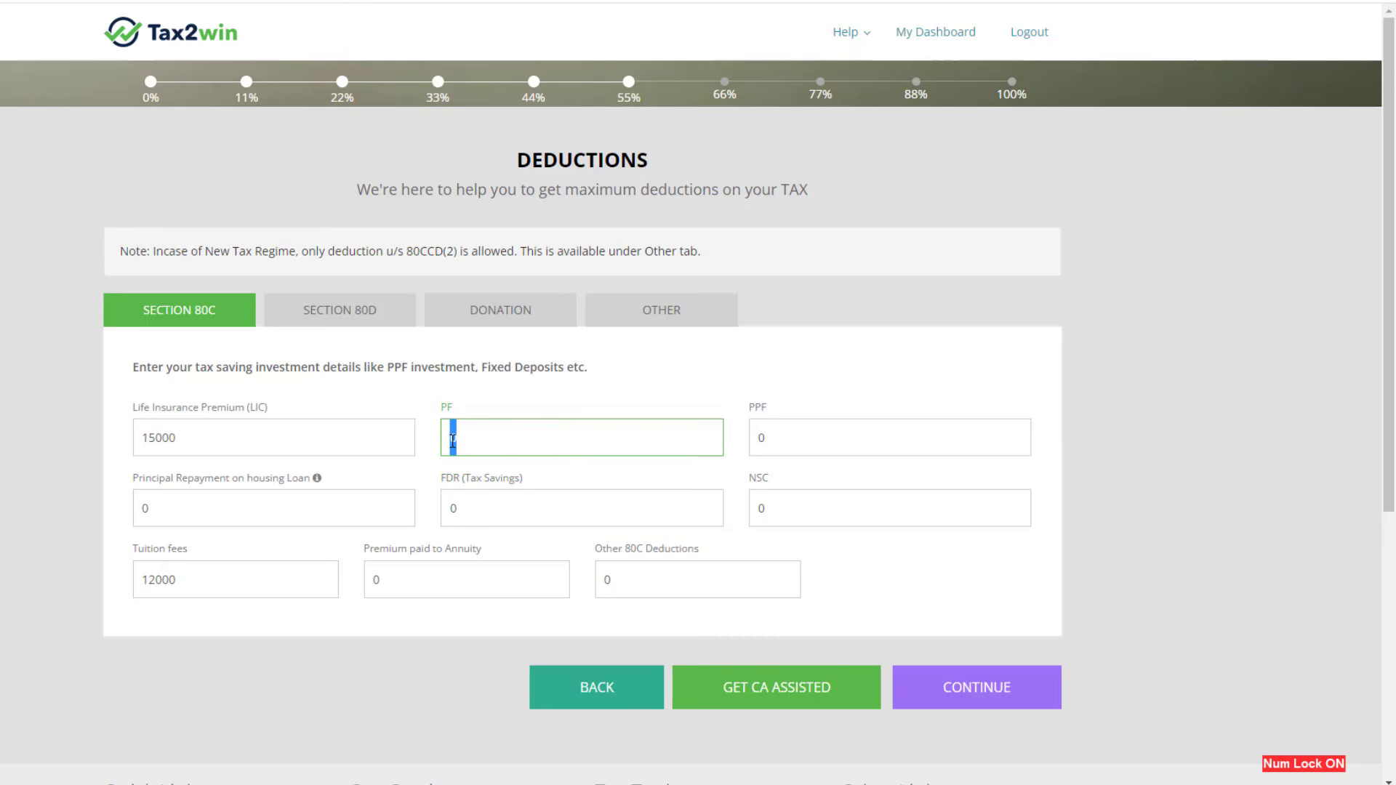
{"action": "left_click", "coordinate": [477, 439]}
Step: Reset the Life Insurance Premium (LIC) and Tuition fees deductions under Section 80C to 0
{"action": "left_click_drag", "start_coordinate": [225, 438], "coordinate": [140, 446]}
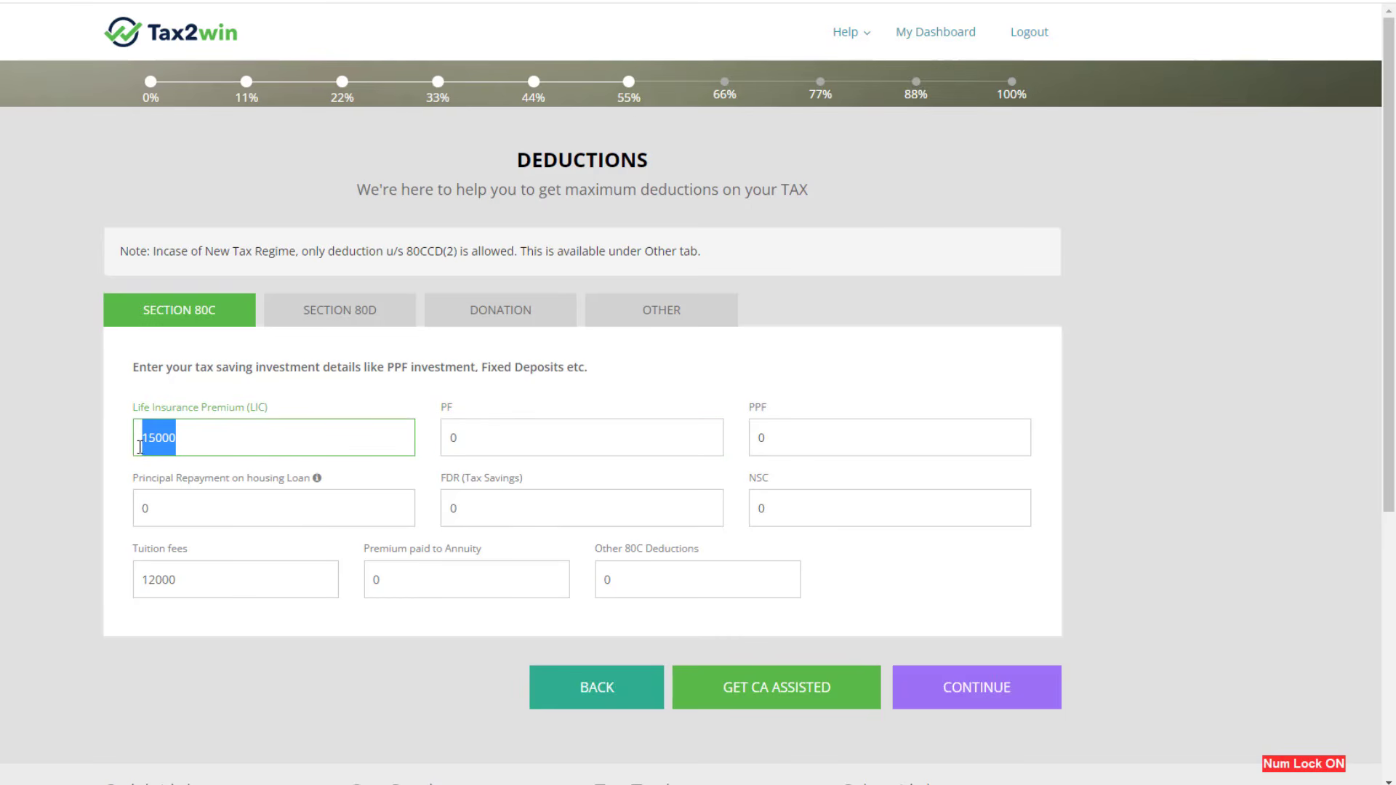
{"action": "type", "text": "0"}
{"action": "left_click_drag", "start_coordinate": [181, 582], "coordinate": [139, 586]}
{"action": "type", "text": "0"}
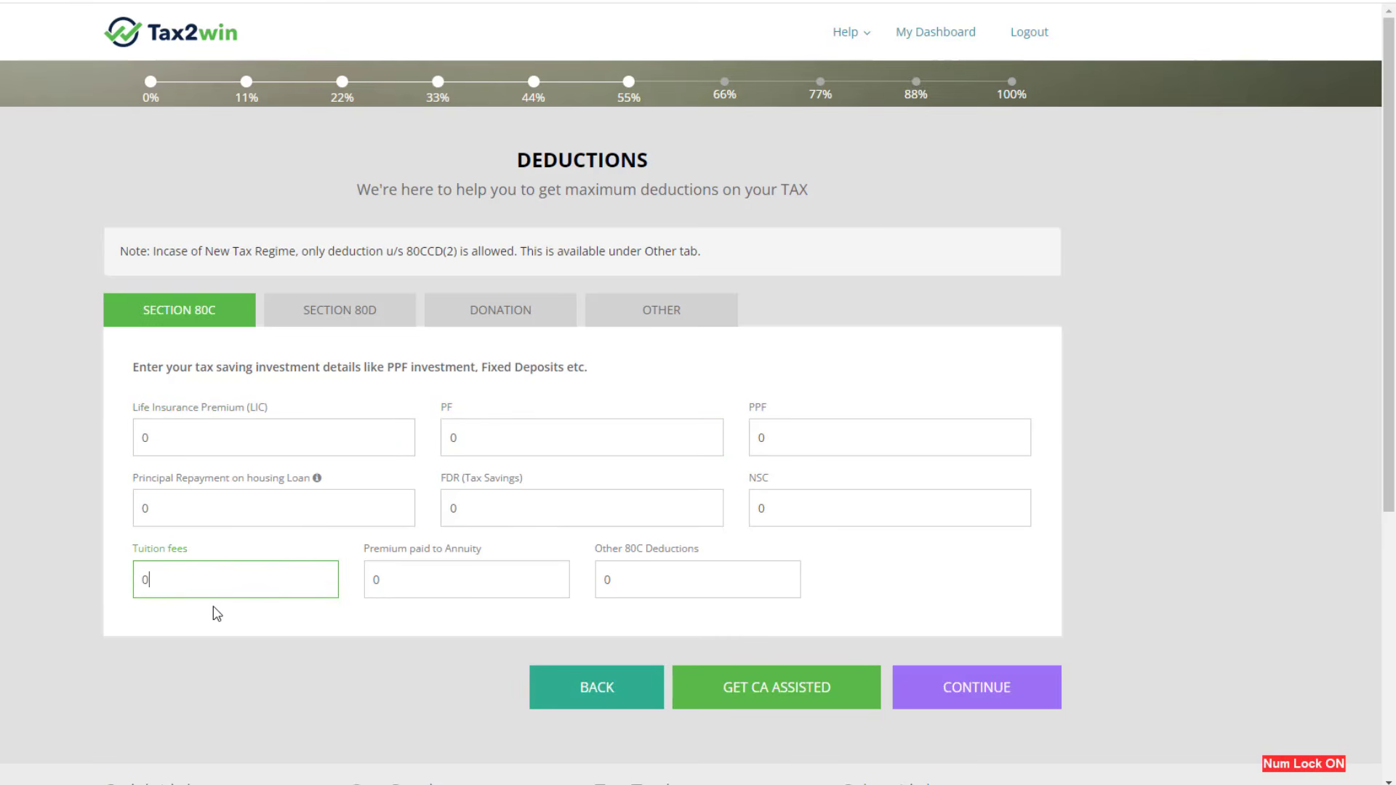
{"action": "left_click", "coordinate": [217, 614]}
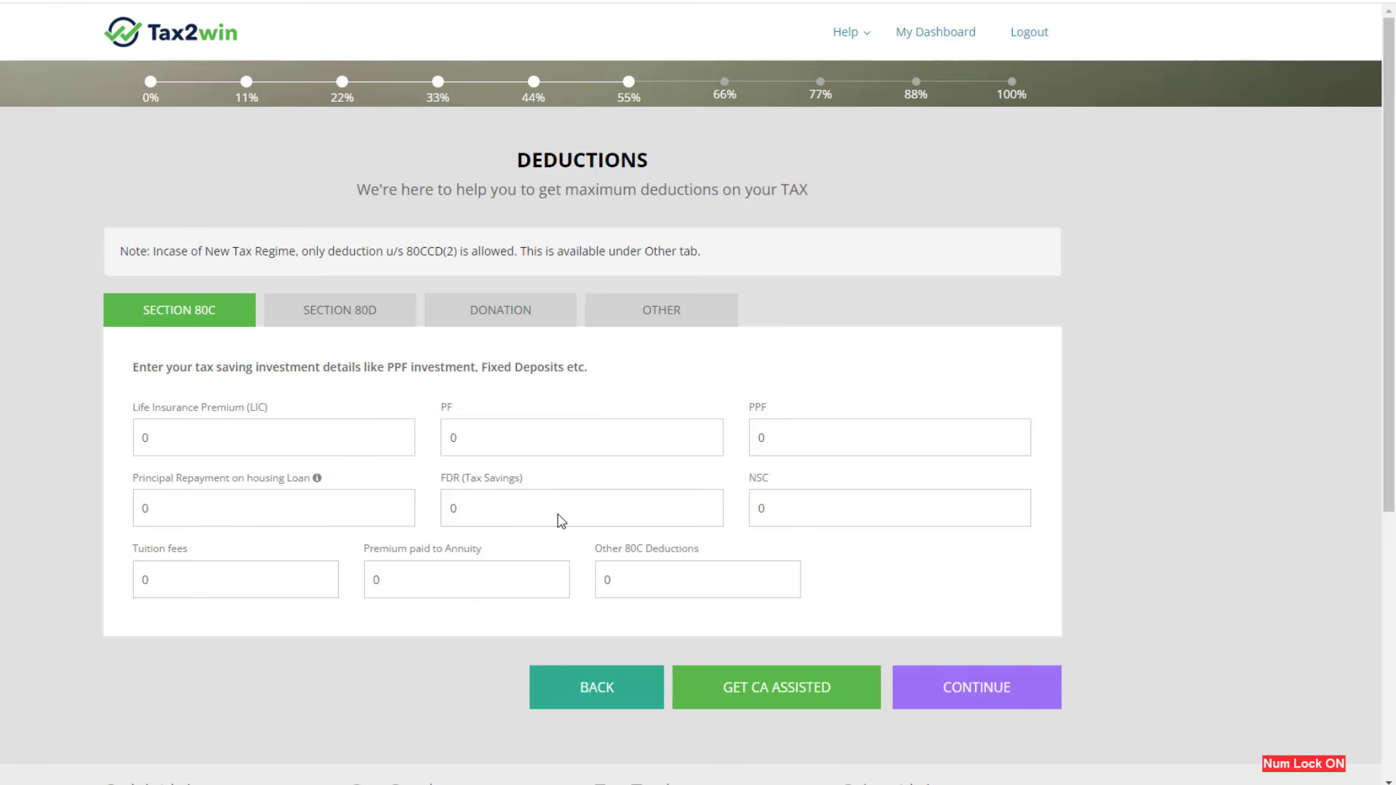
Step: Look through the Section 80D, Donation and Other deductions, return to Section 80C and continue to the bank and Aadhaar details
{"action": "left_click", "coordinate": [339, 325]}
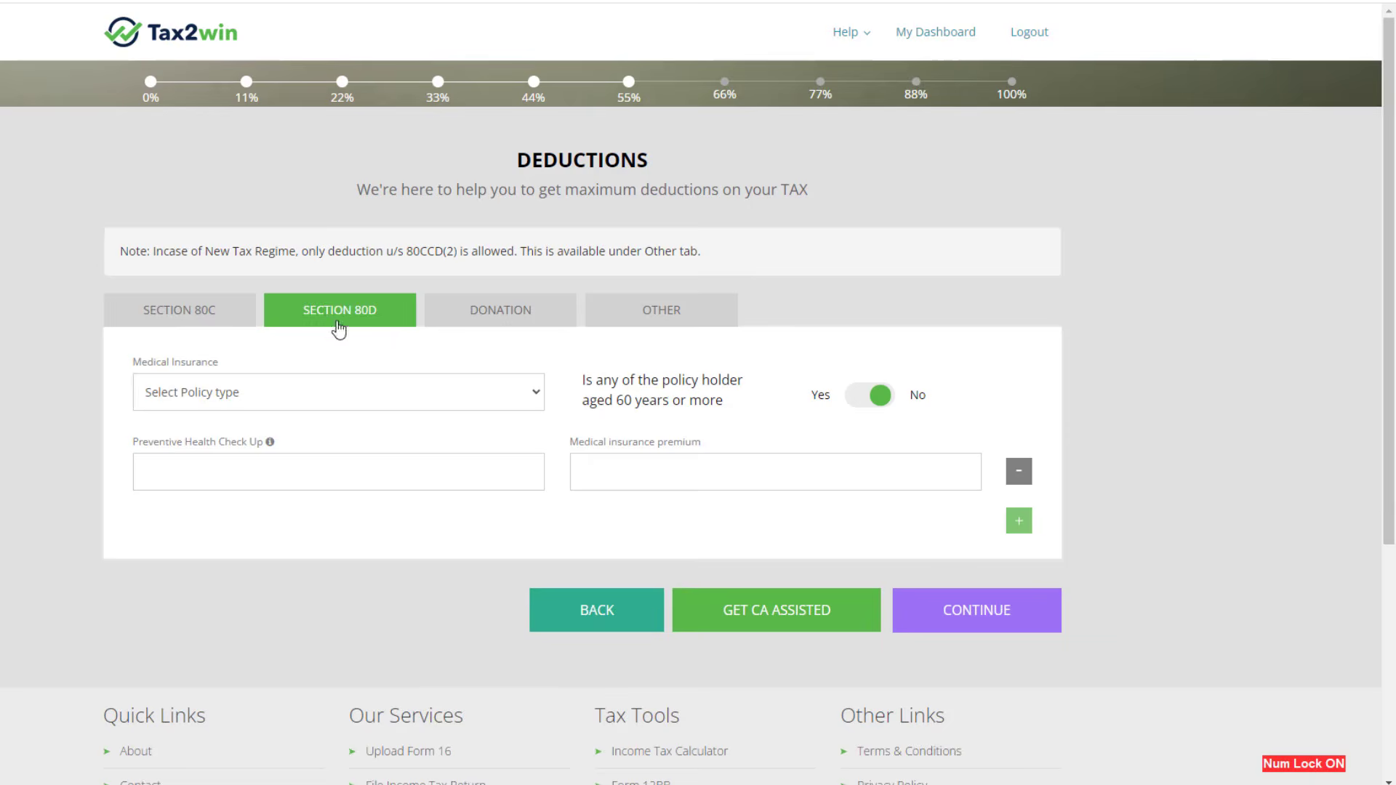
{"action": "left_click", "coordinate": [488, 327]}
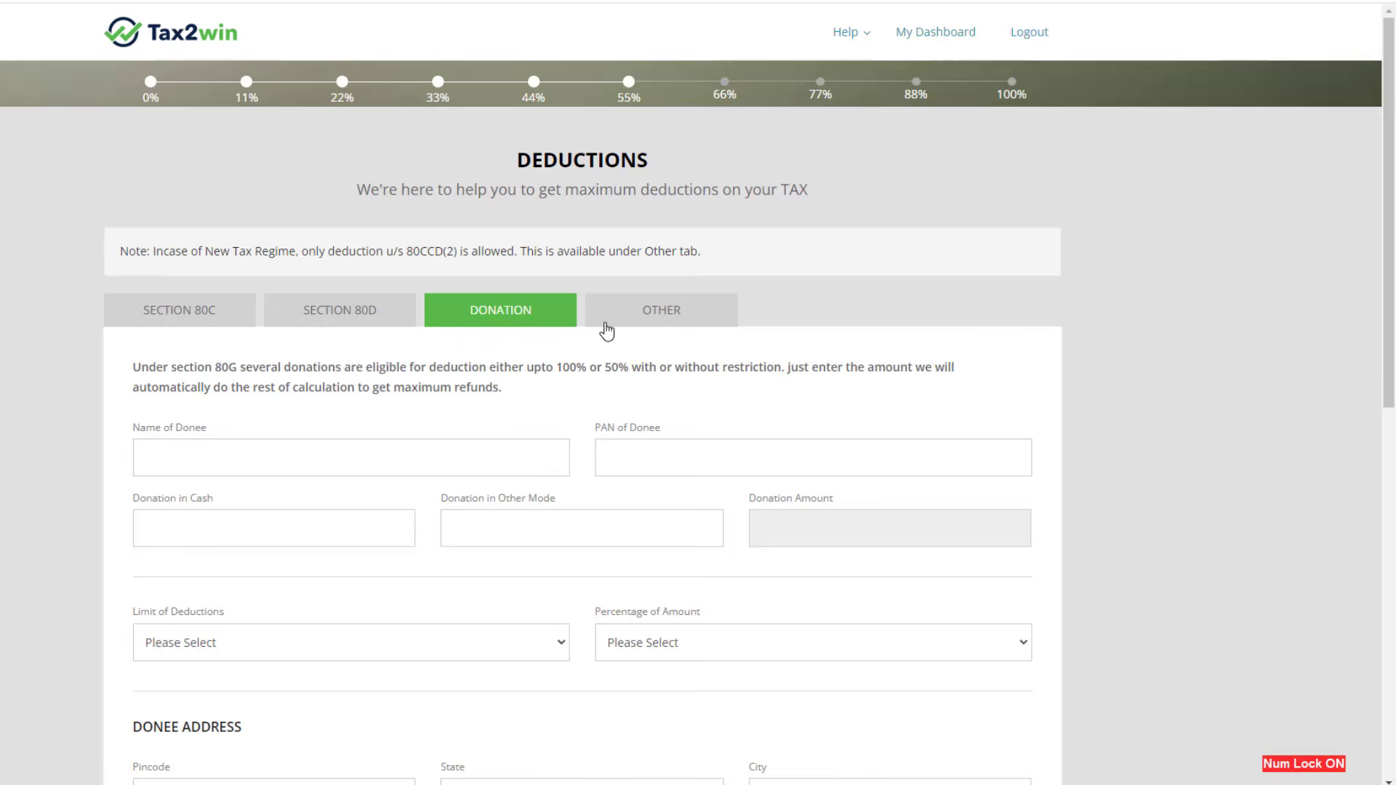
{"action": "left_click", "coordinate": [619, 321]}
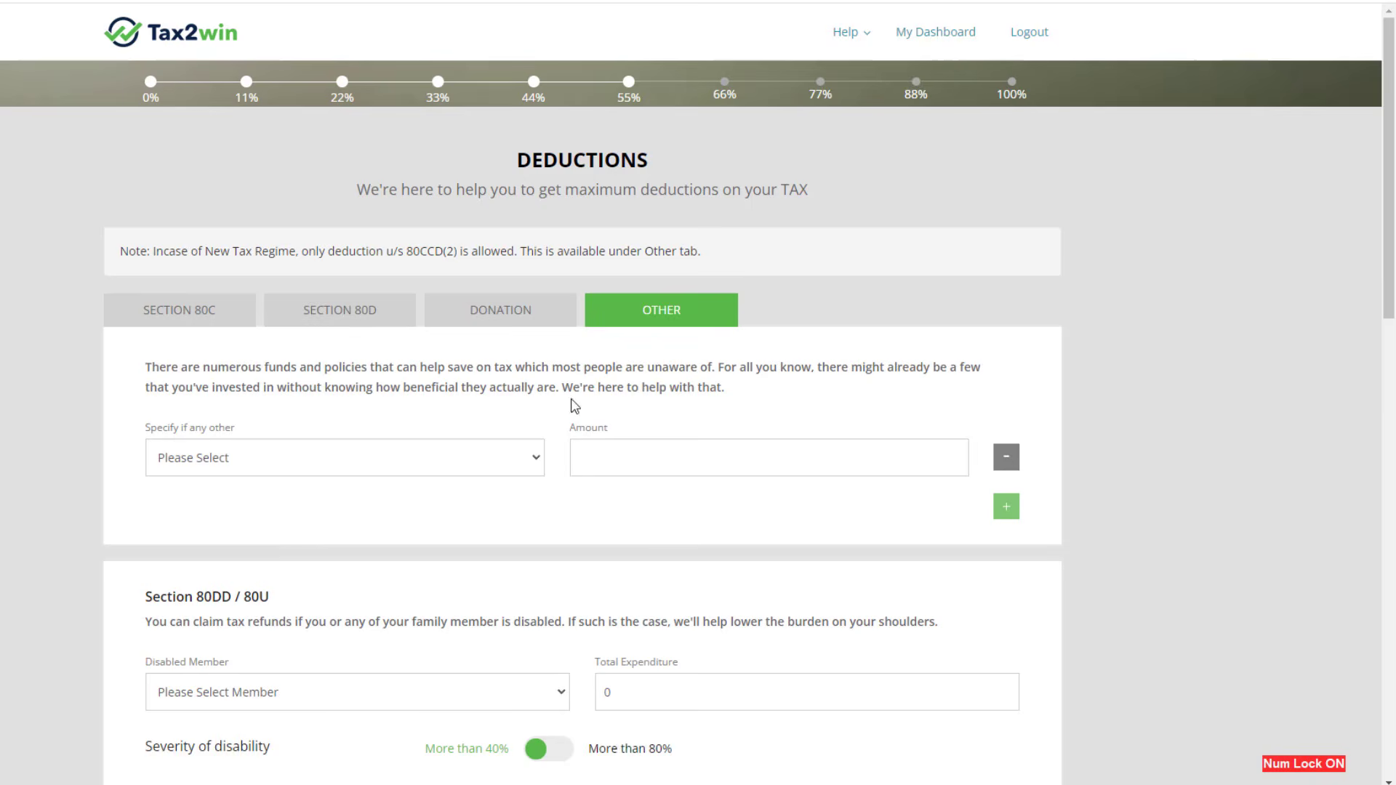
{"action": "left_click", "coordinate": [172, 321]}
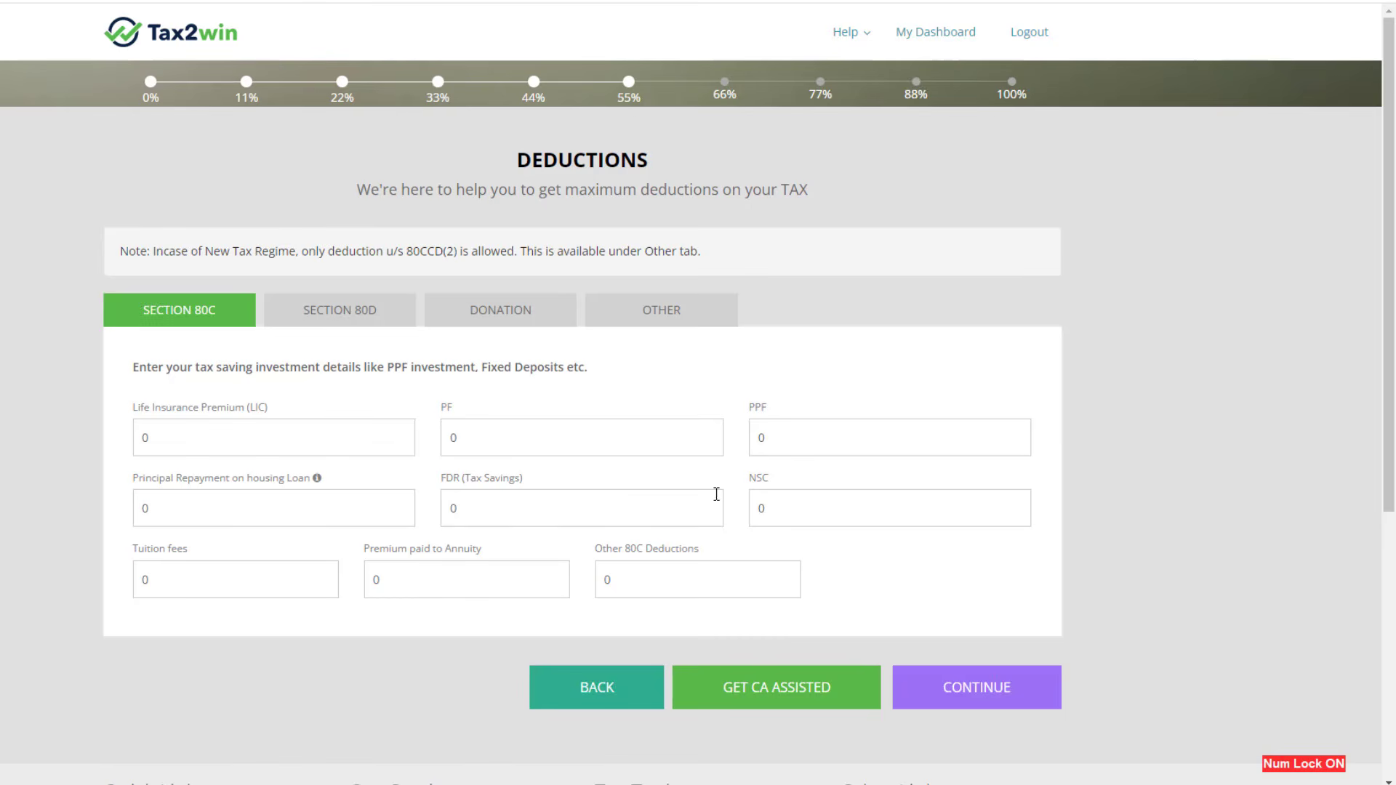
{"action": "left_click", "coordinate": [948, 690]}
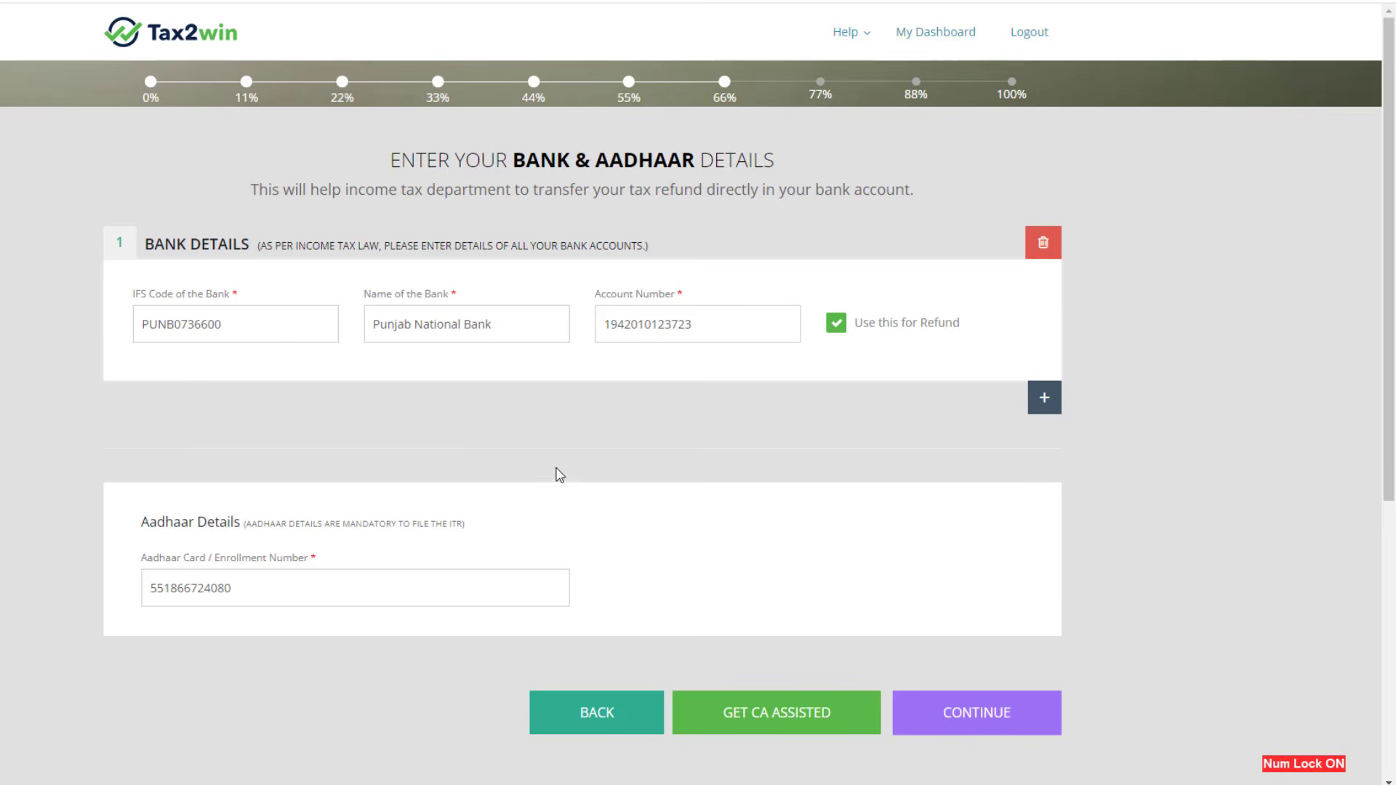
Step: Check the IFS code, bank name and account number fields of the first bank account
{"action": "left_click_drag", "start_coordinate": [145, 244], "coordinate": [242, 247]}
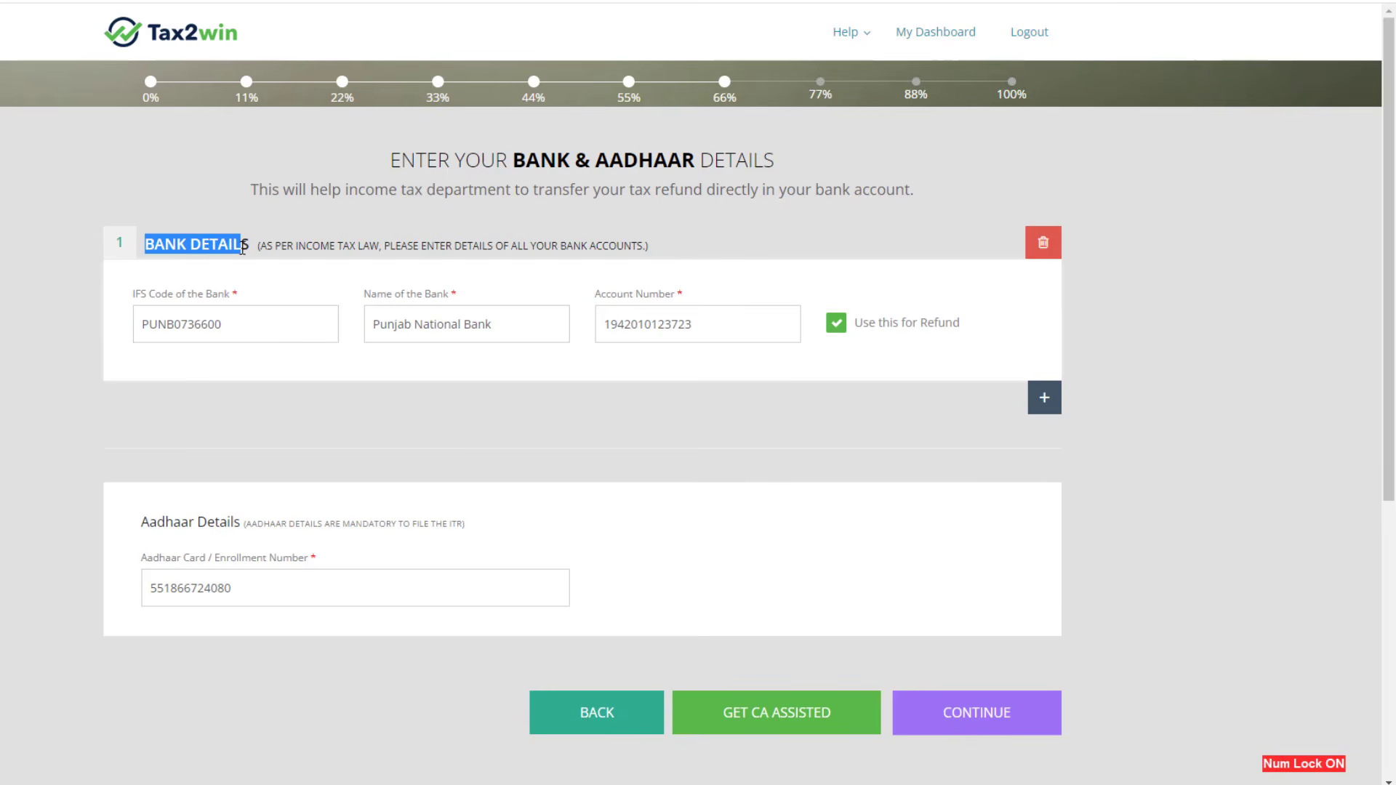
{"action": "left_click", "coordinate": [270, 331]}
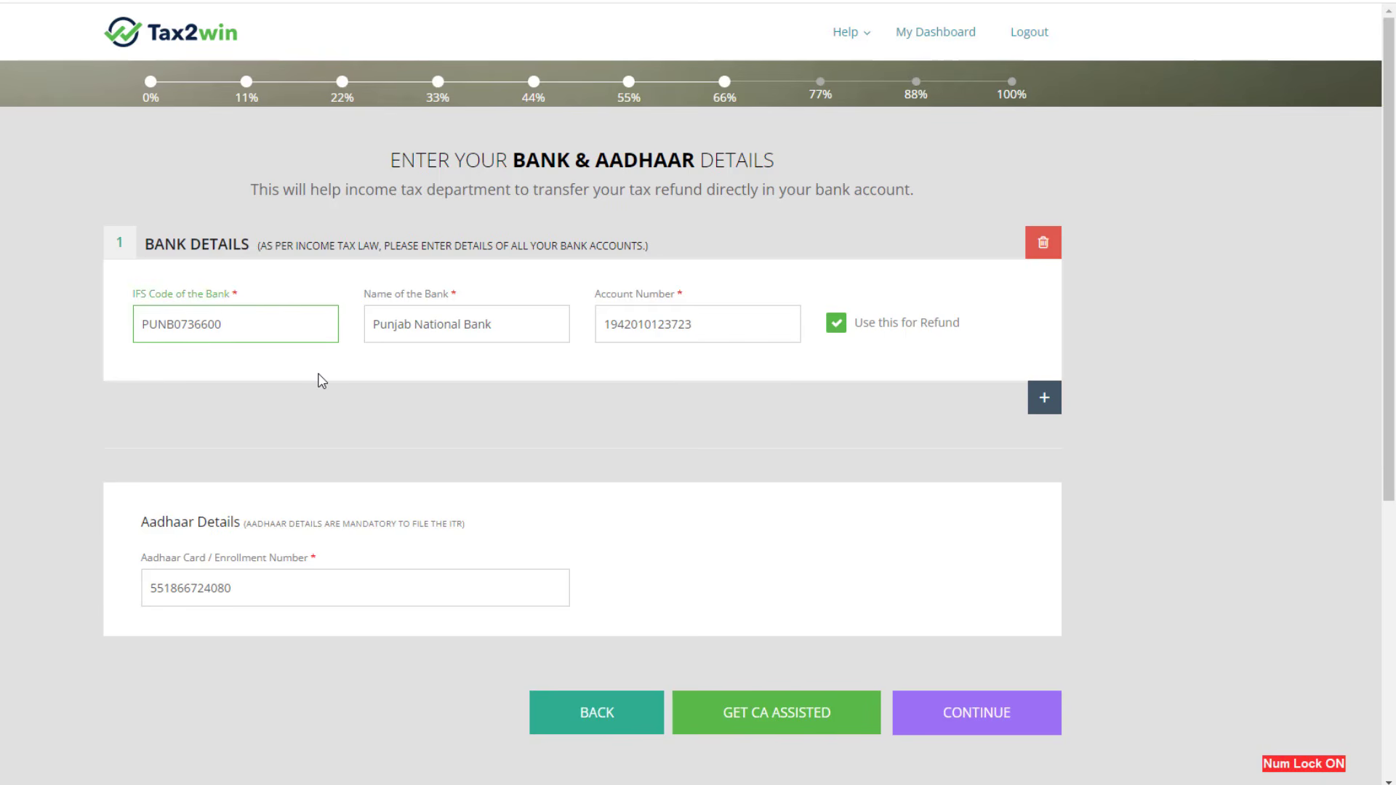
{"action": "left_click", "coordinate": [533, 328]}
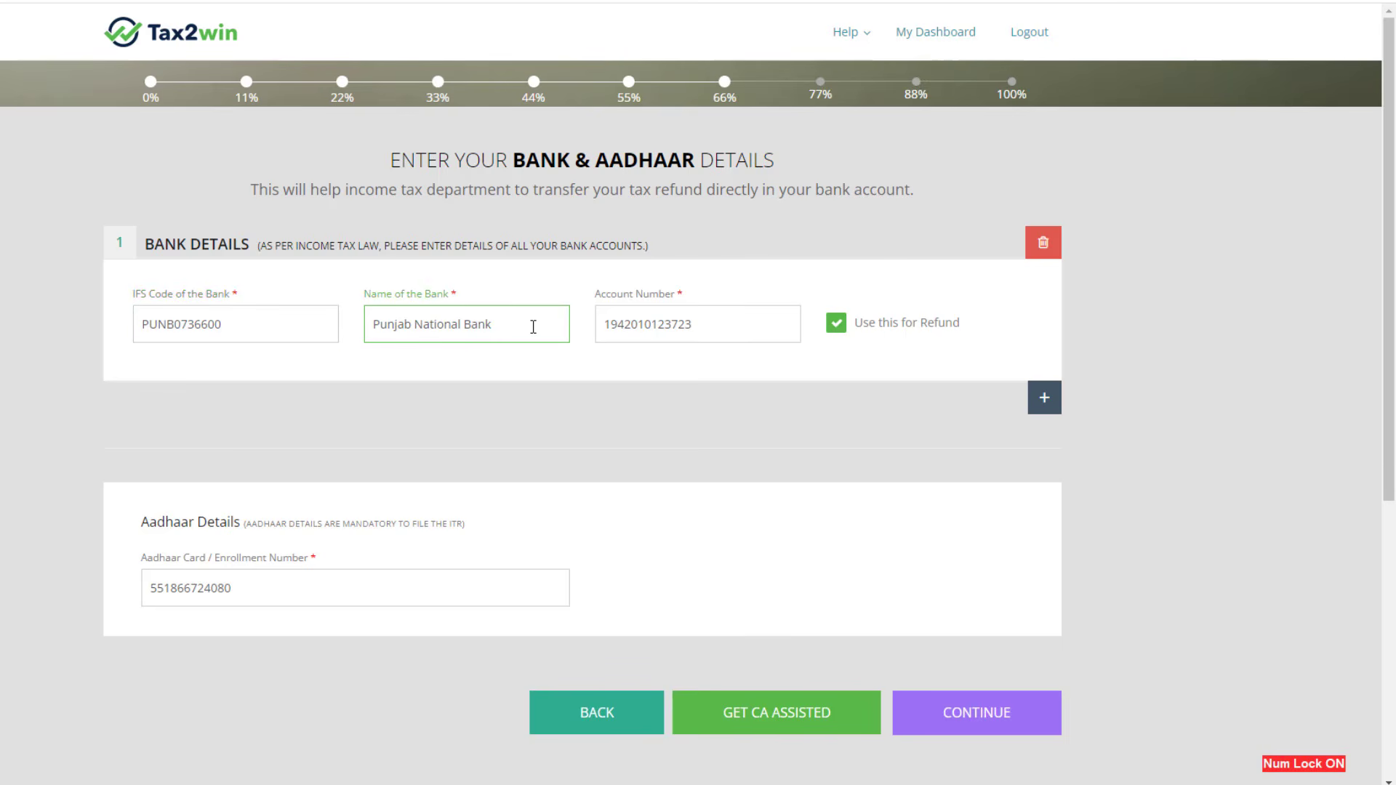
{"action": "left_click", "coordinate": [712, 328]}
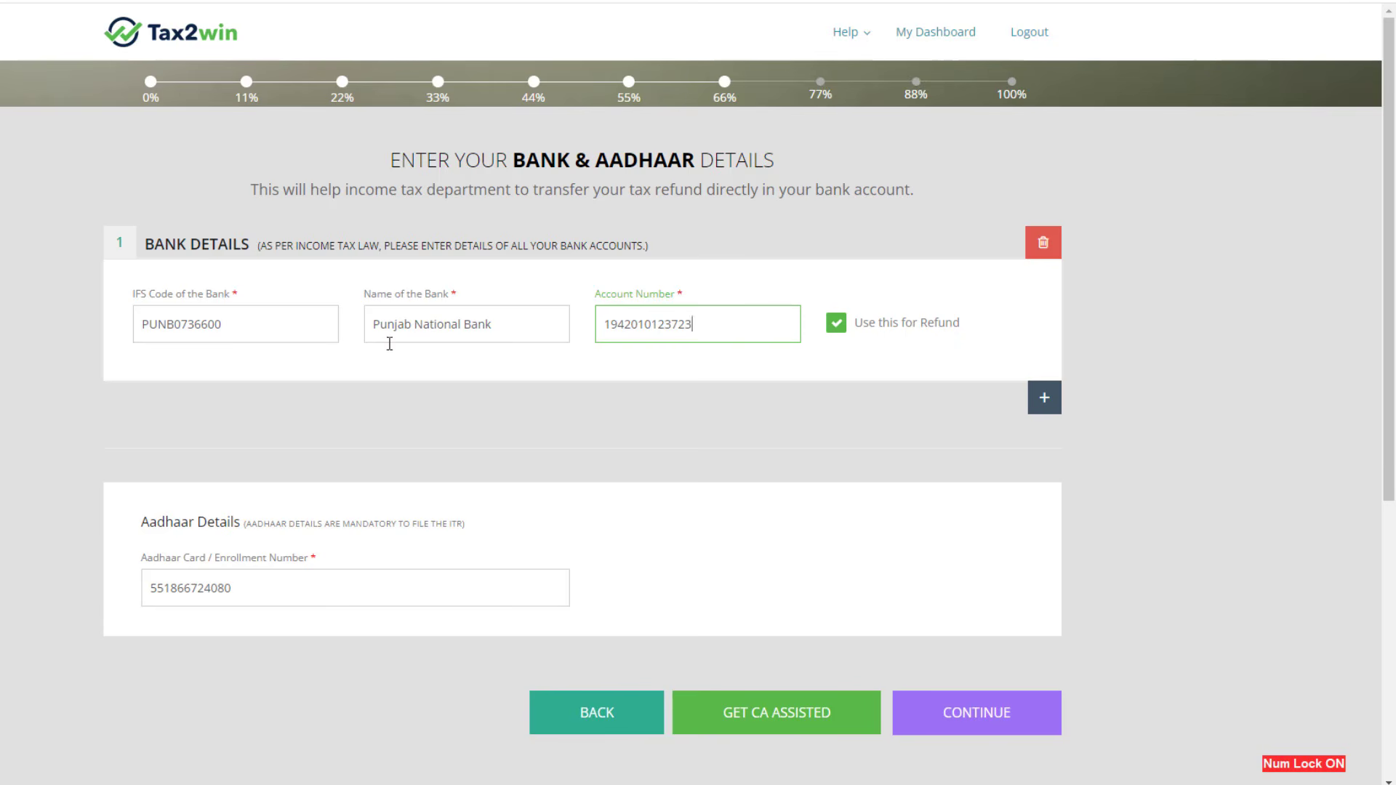
Step: Add two blank bank account entries and remove both again
{"action": "left_click", "coordinate": [1044, 399]}
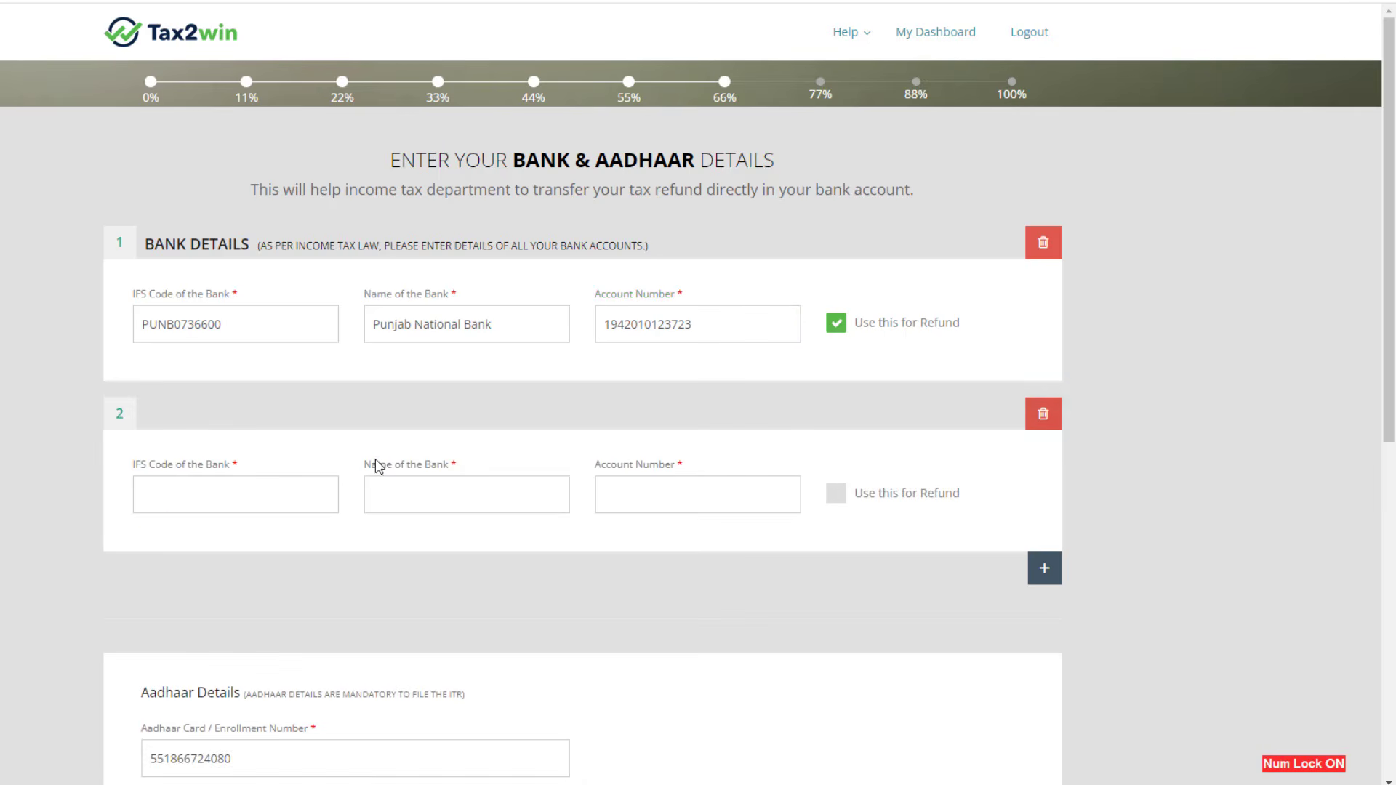
{"action": "left_click", "coordinate": [1044, 568]}
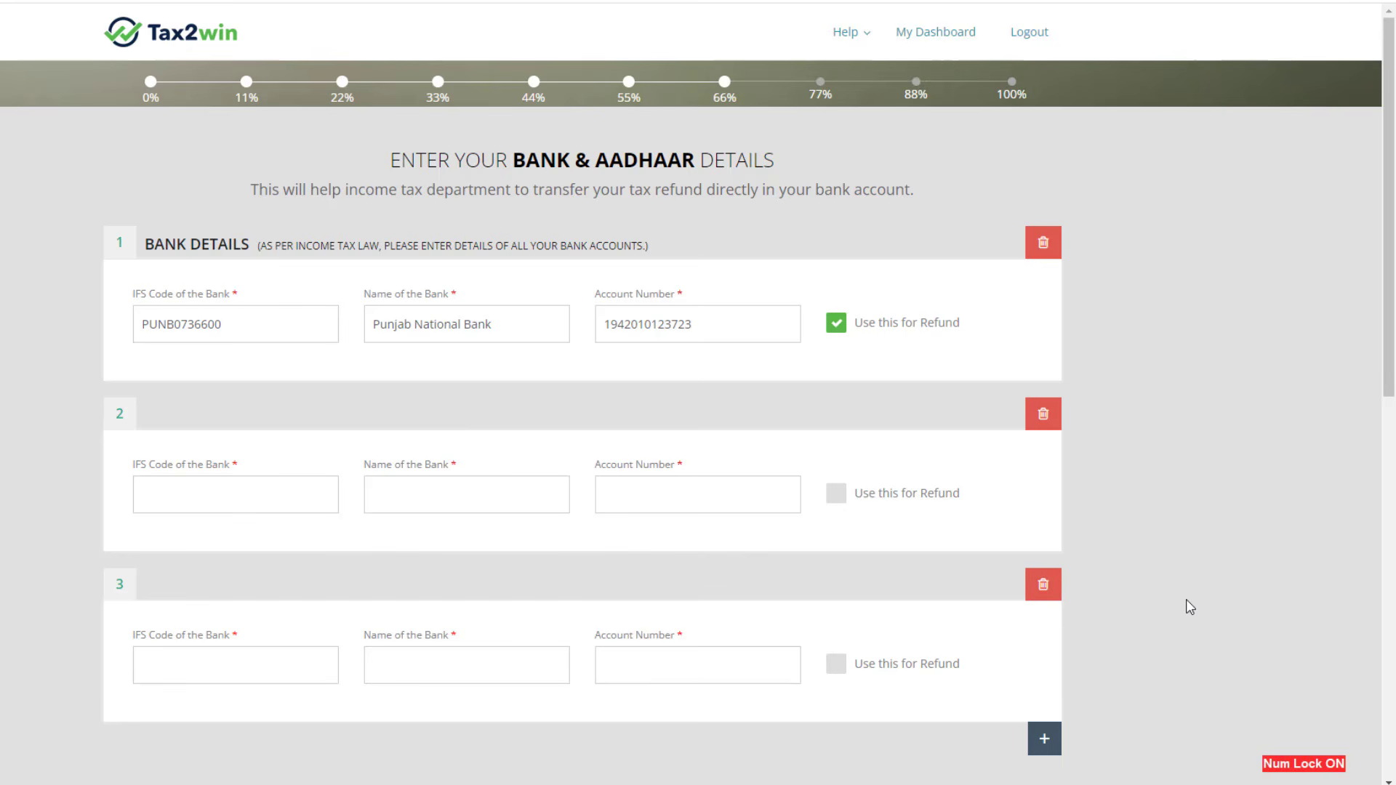
{"action": "left_click", "coordinate": [1043, 586]}
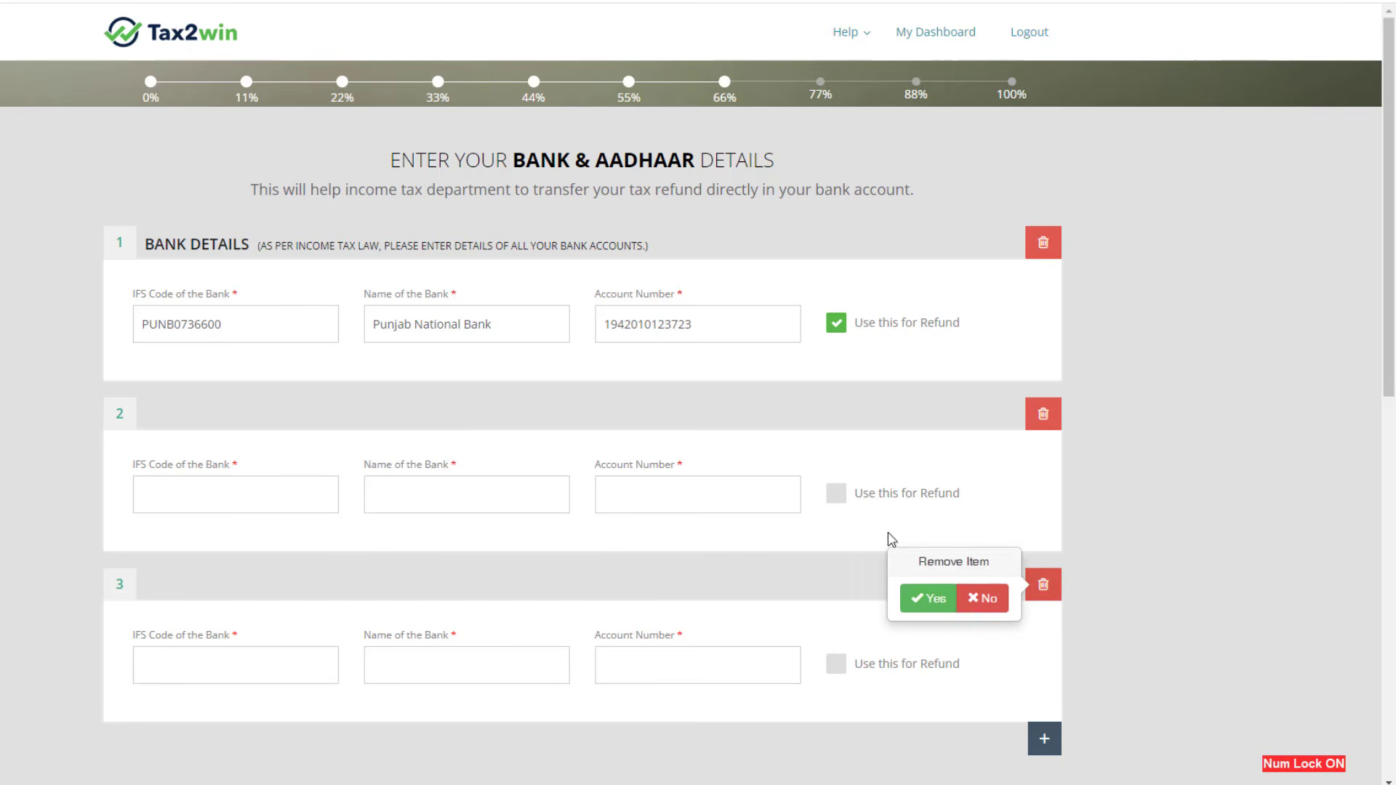
{"action": "left_click", "coordinate": [927, 604]}
{"action": "left_click", "coordinate": [1057, 429]}
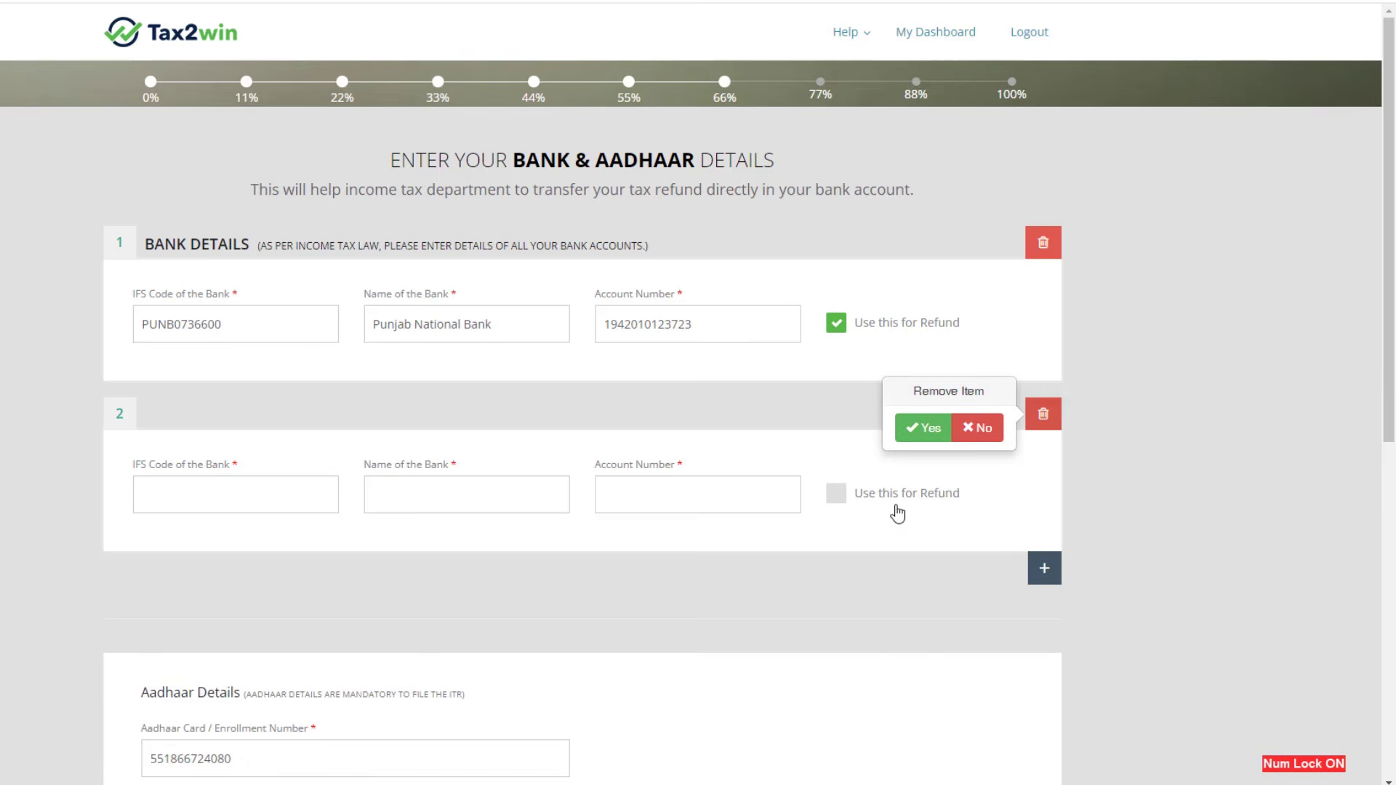
{"action": "left_click", "coordinate": [922, 428]}
Step: Check the Aadhaar card / enrollment number field and continue to the prepaid taxes
{"action": "scroll", "coordinate": [1059, 464], "scroll_direction": "down", "scroll_amount": 3}
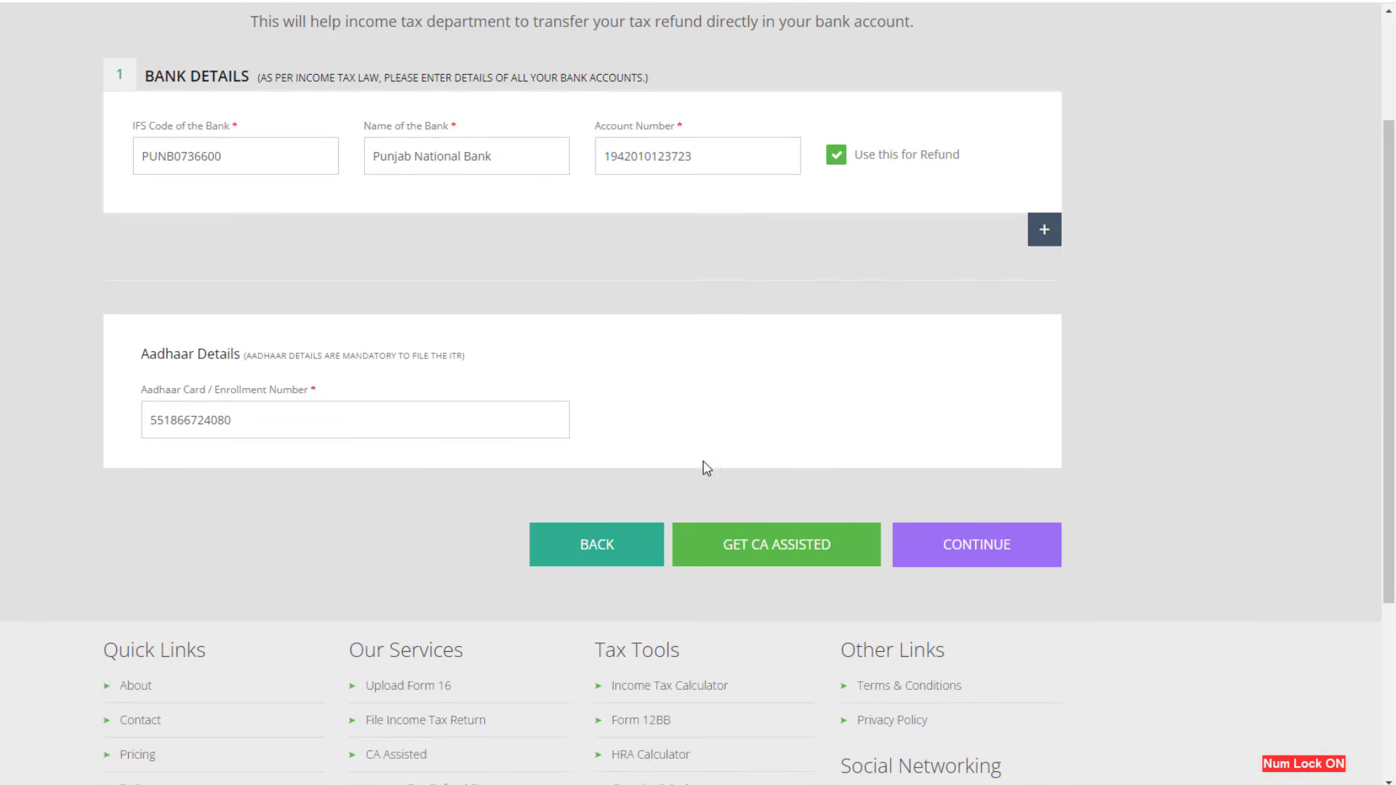
{"action": "scroll", "coordinate": [556, 509], "scroll_direction": "up", "scroll_amount": 1}
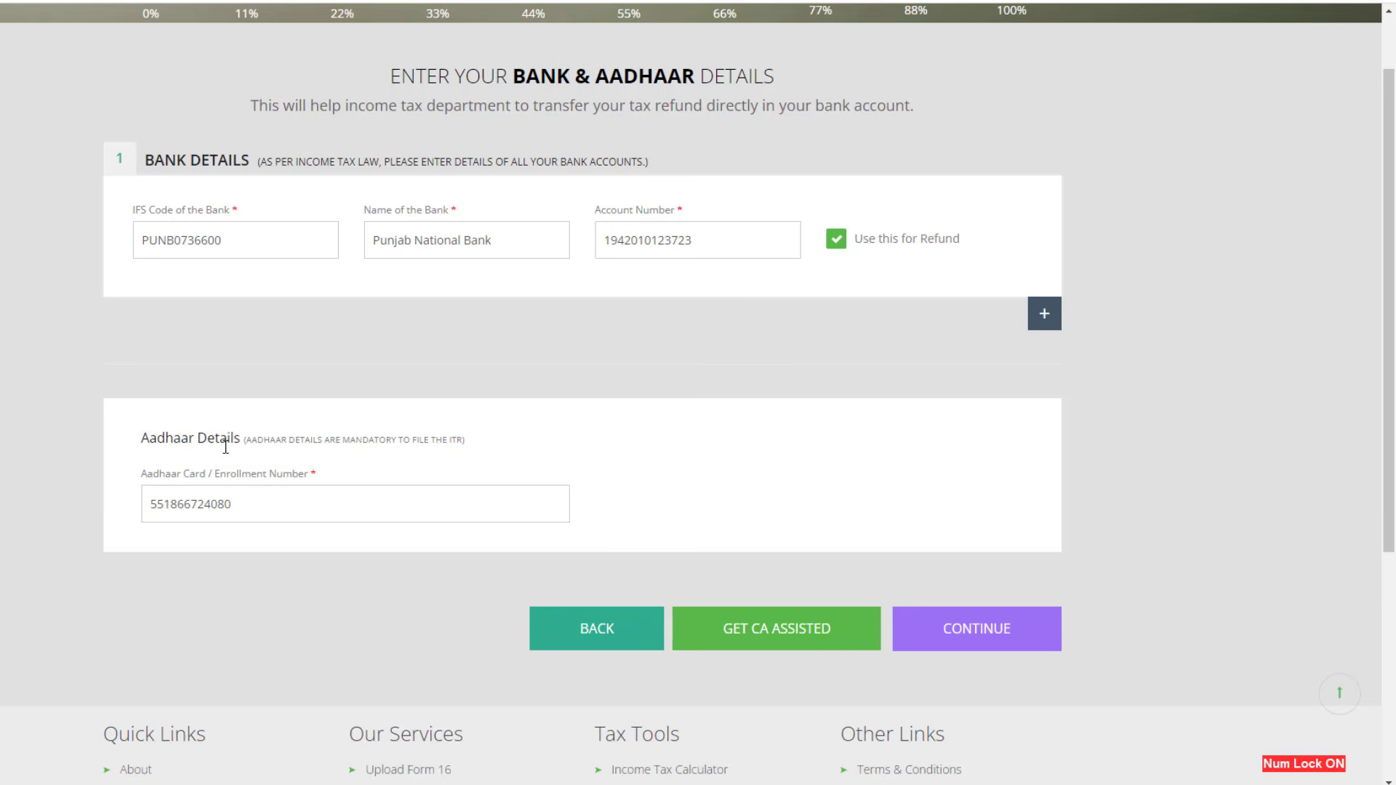
{"action": "left_click", "coordinate": [243, 514]}
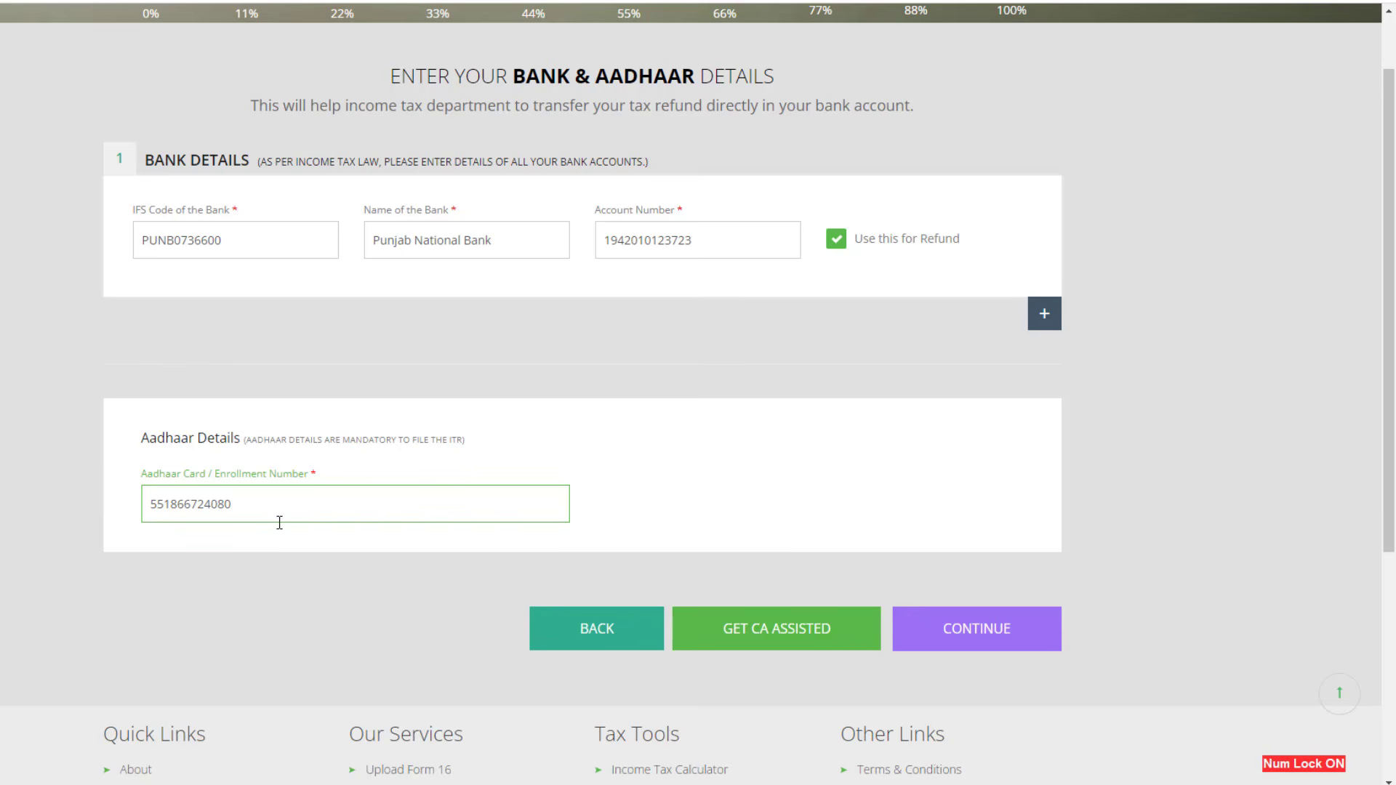
{"action": "scroll", "coordinate": [279, 524], "scroll_direction": "up", "scroll_amount": 2}
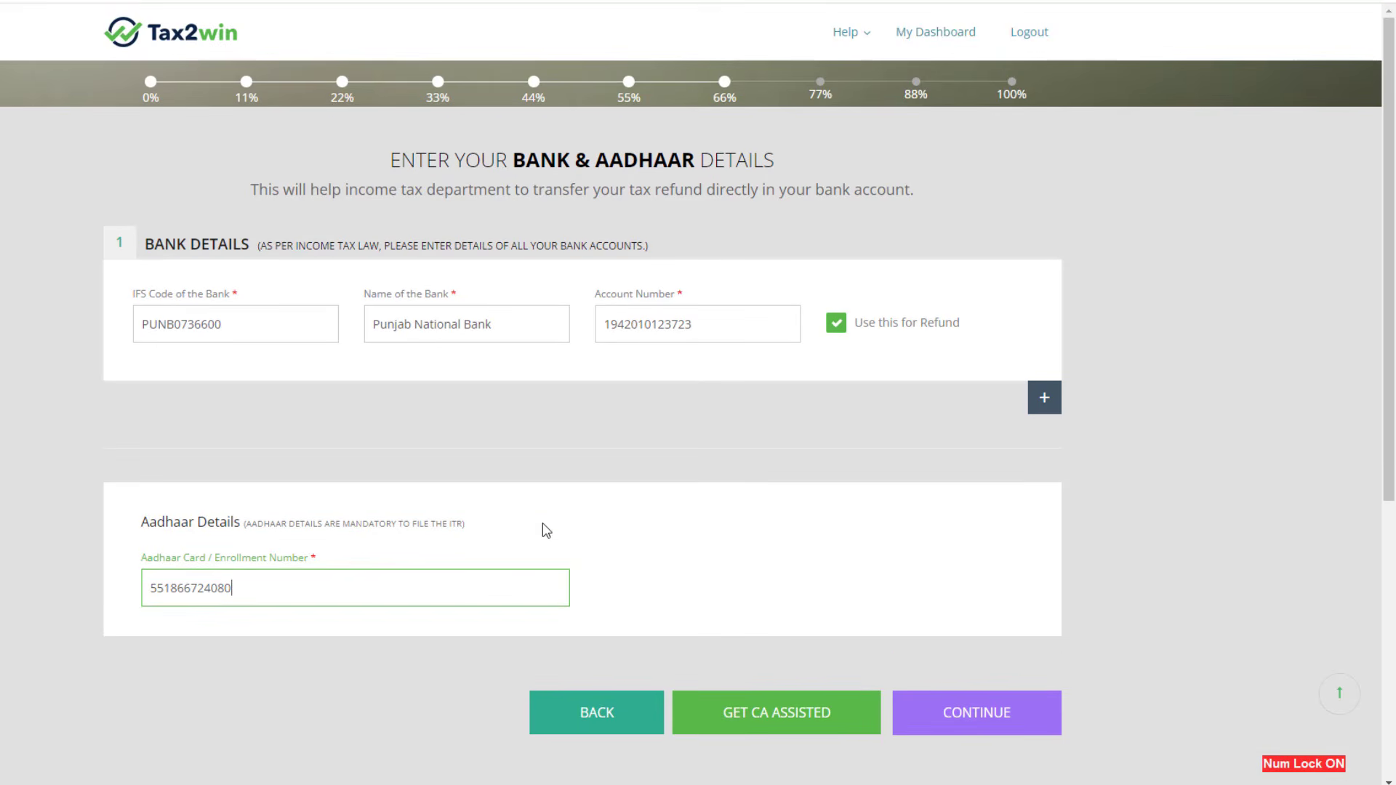
{"action": "left_click", "coordinate": [993, 715]}
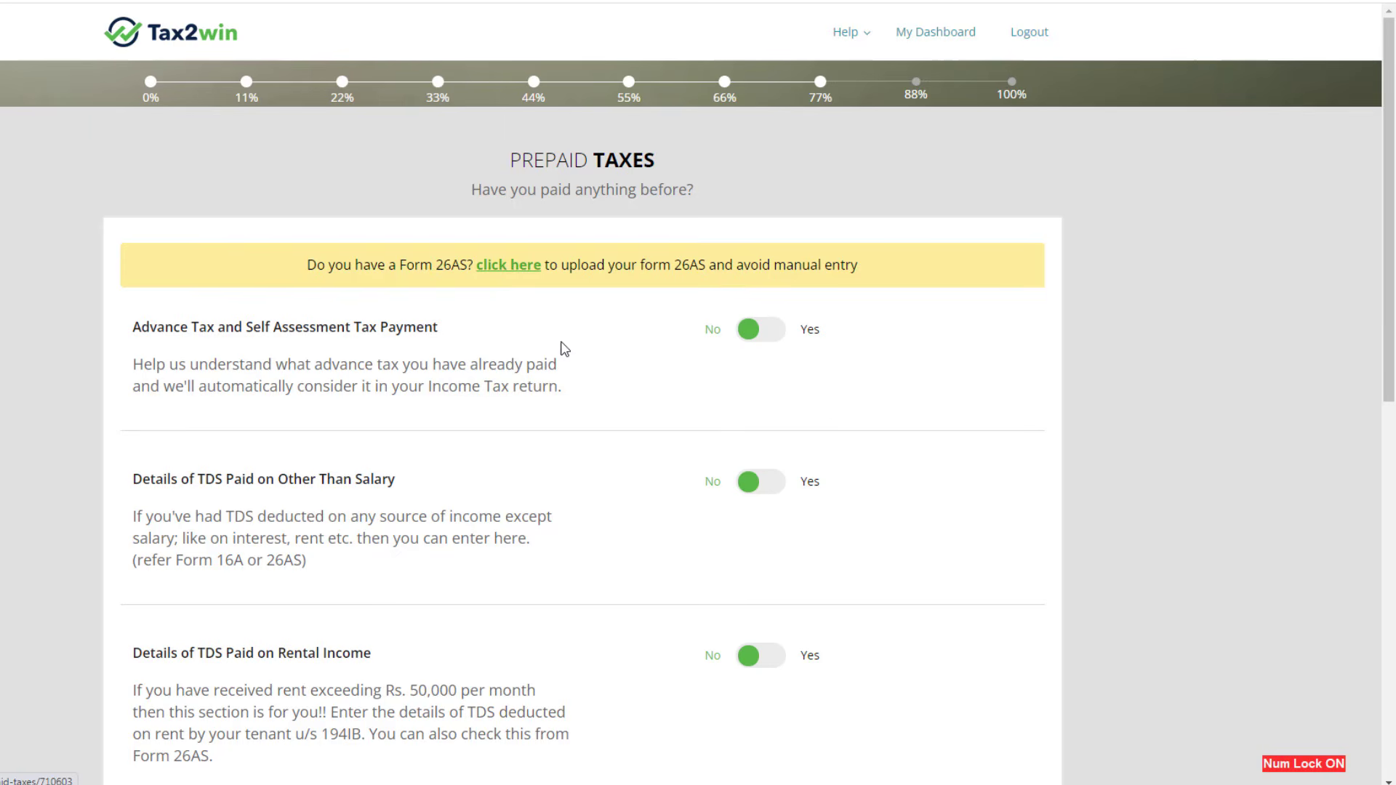
Step: Set Details of TDS Paid on Other Than Salary to Yes and check the deductor's name field
{"action": "scroll", "coordinate": [822, 402], "scroll_direction": "down", "scroll_amount": 1}
{"action": "left_click", "coordinate": [822, 402]}
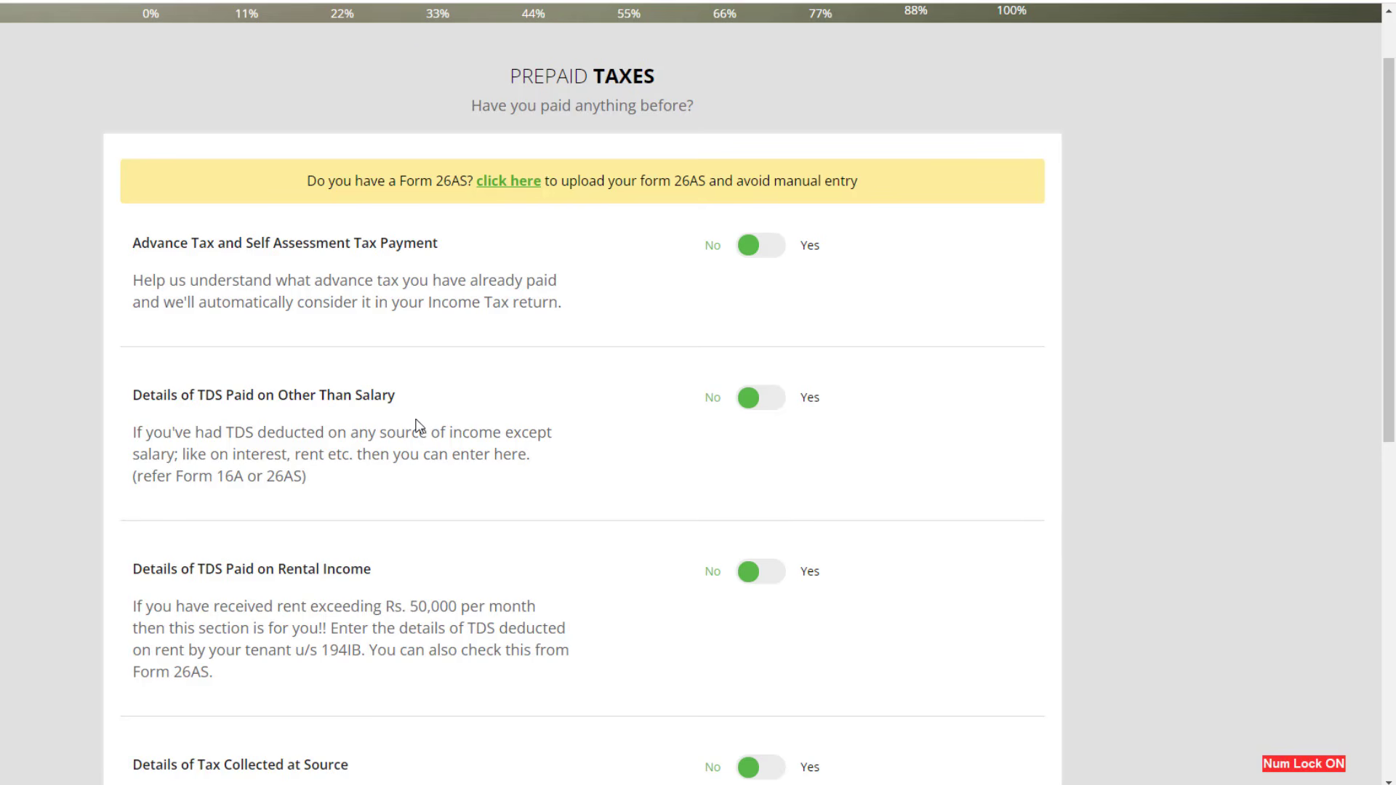
{"action": "left_click", "coordinate": [772, 406]}
{"action": "left_click", "coordinate": [218, 544]}
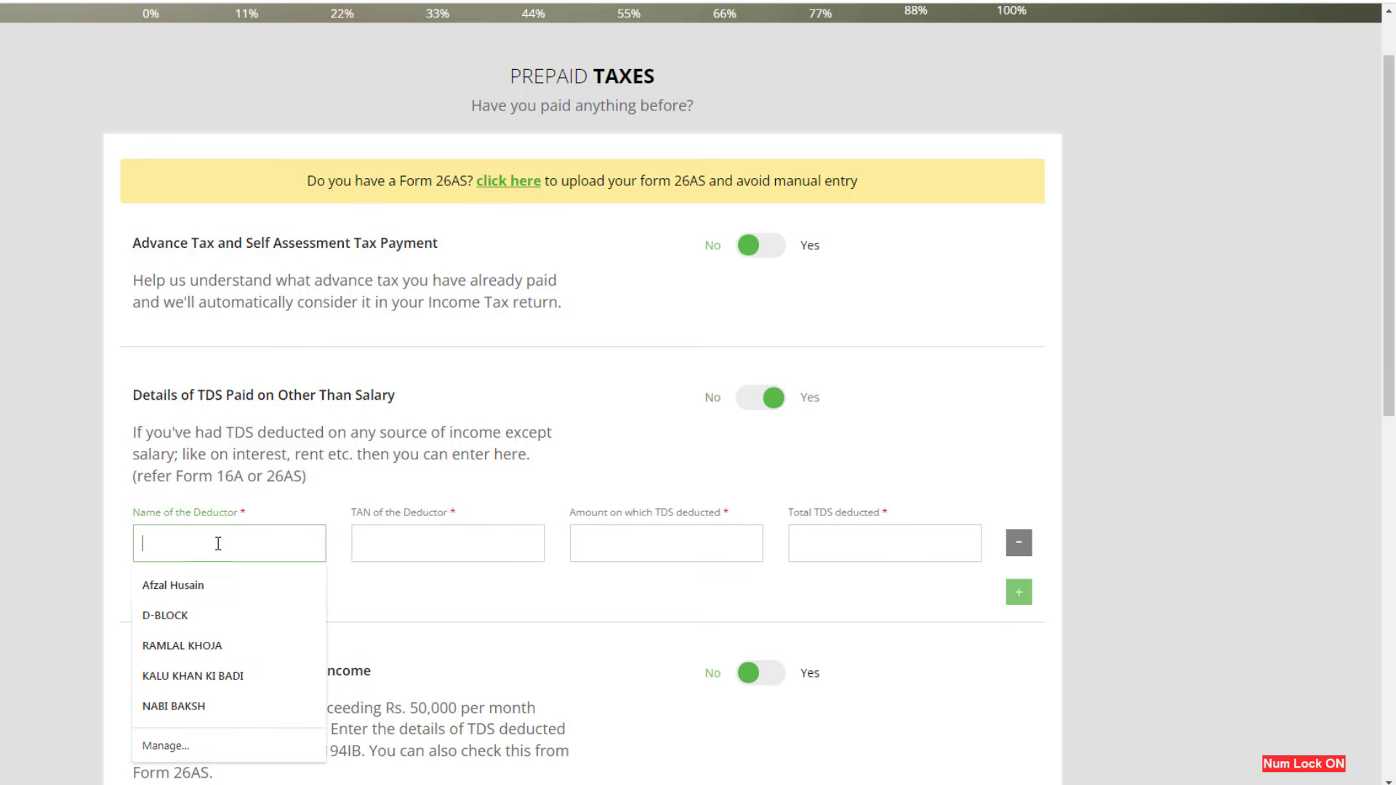
{"action": "left_click", "coordinate": [219, 544]}
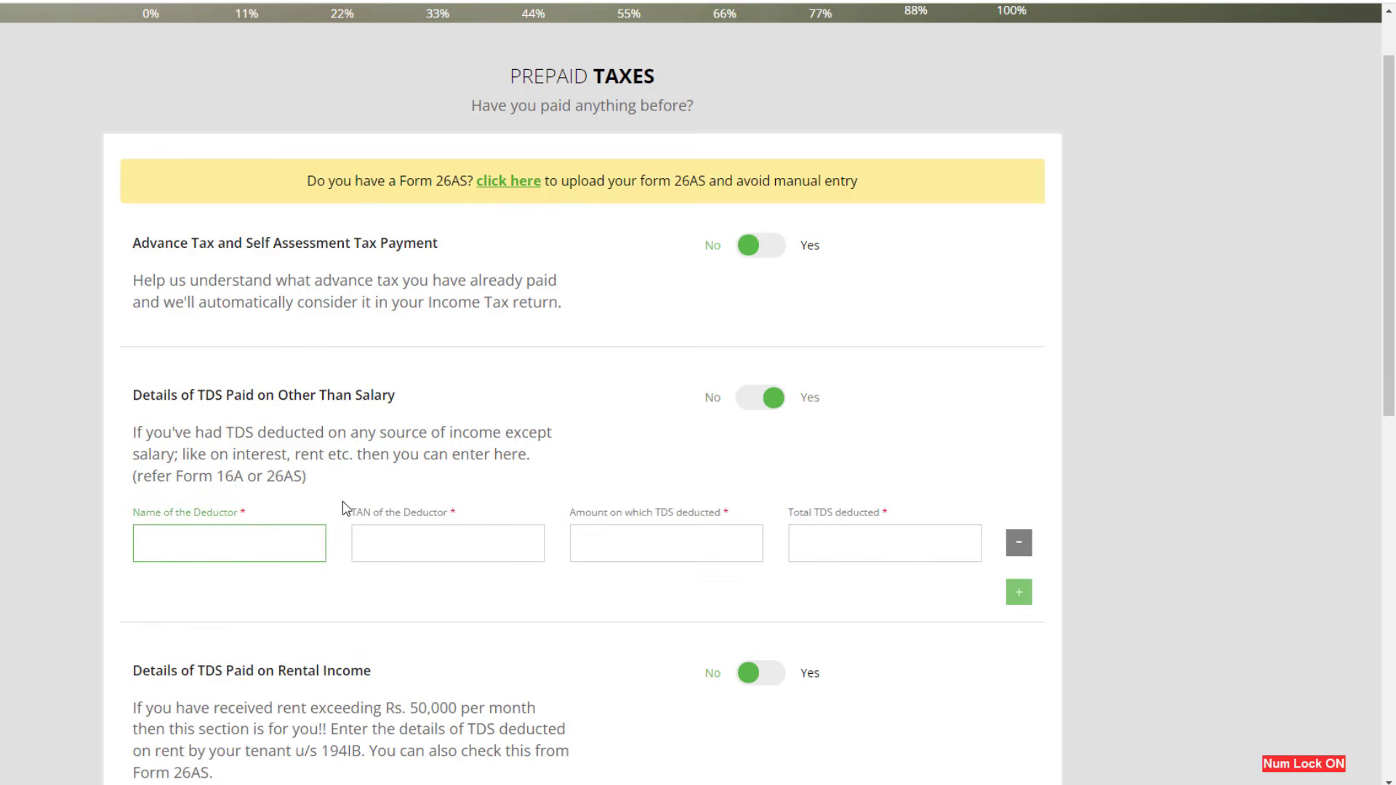
Step: Look through the deductor's TAN and TDS amount fields, and set the other-than-salary TDS details back to No
{"action": "left_click", "coordinate": [329, 567]}
{"action": "left_click", "coordinate": [458, 549]}
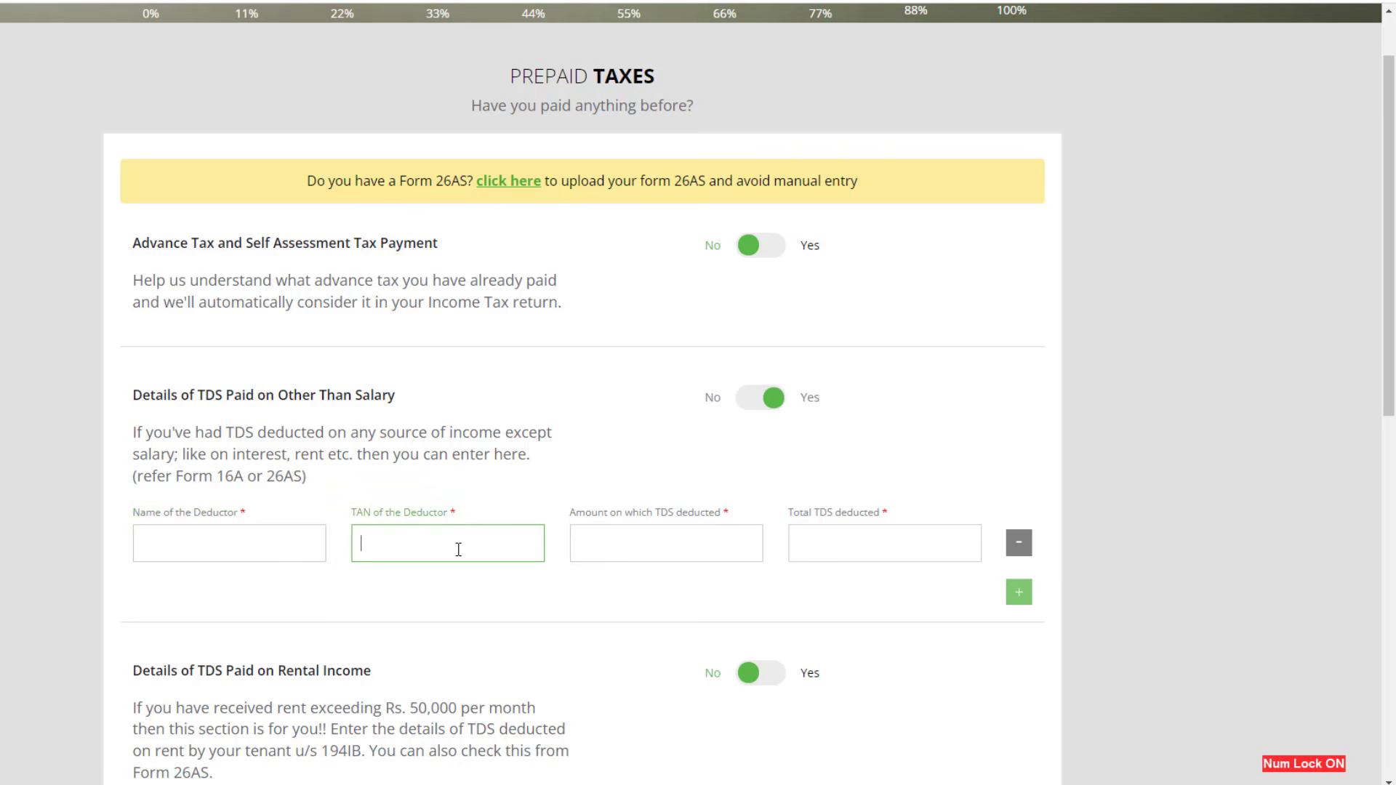
{"action": "left_click", "coordinate": [546, 568]}
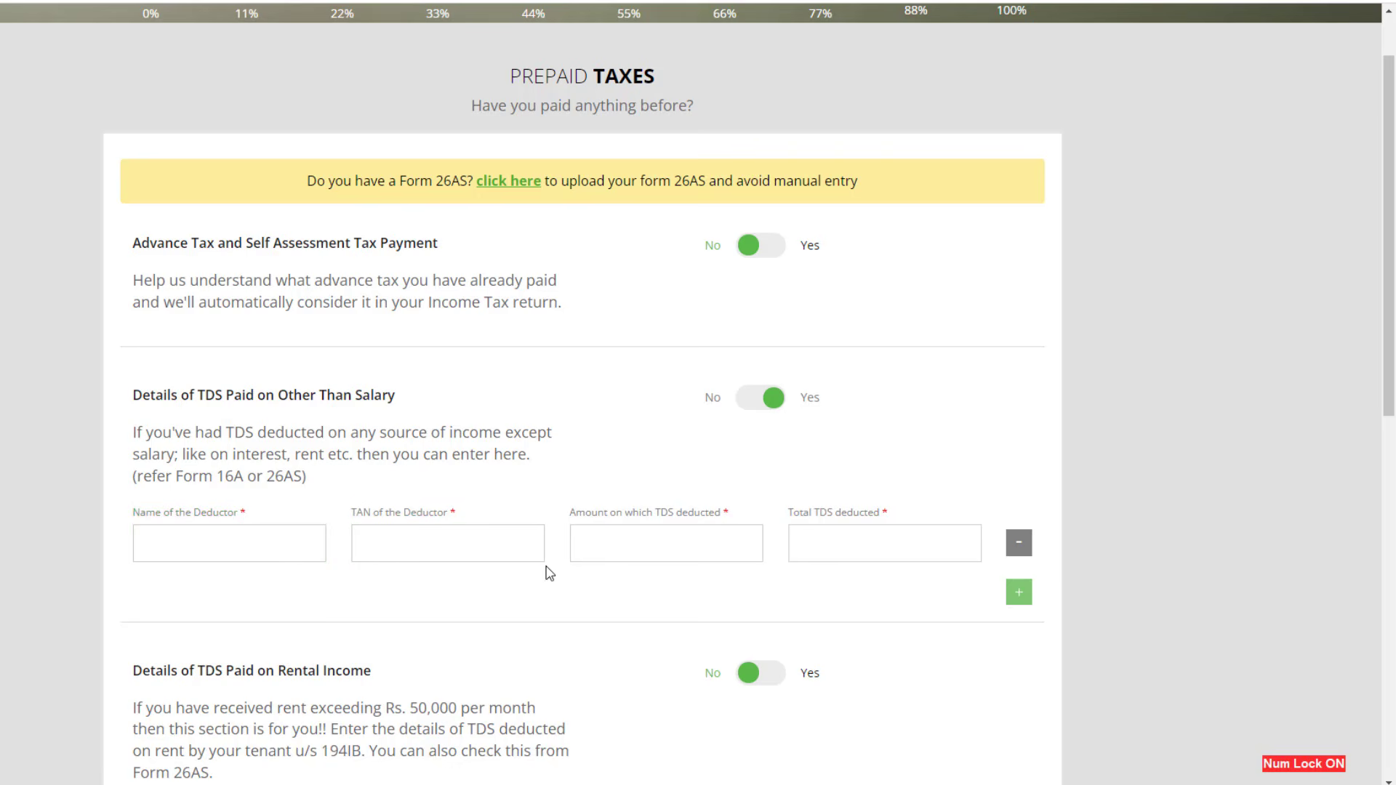
{"action": "left_click", "coordinate": [666, 548]}
{"action": "left_click", "coordinate": [669, 596]}
{"action": "left_click", "coordinate": [641, 553]}
{"action": "left_click", "coordinate": [662, 582]}
{"action": "left_click", "coordinate": [795, 472]}
{"action": "left_click", "coordinate": [758, 398]}
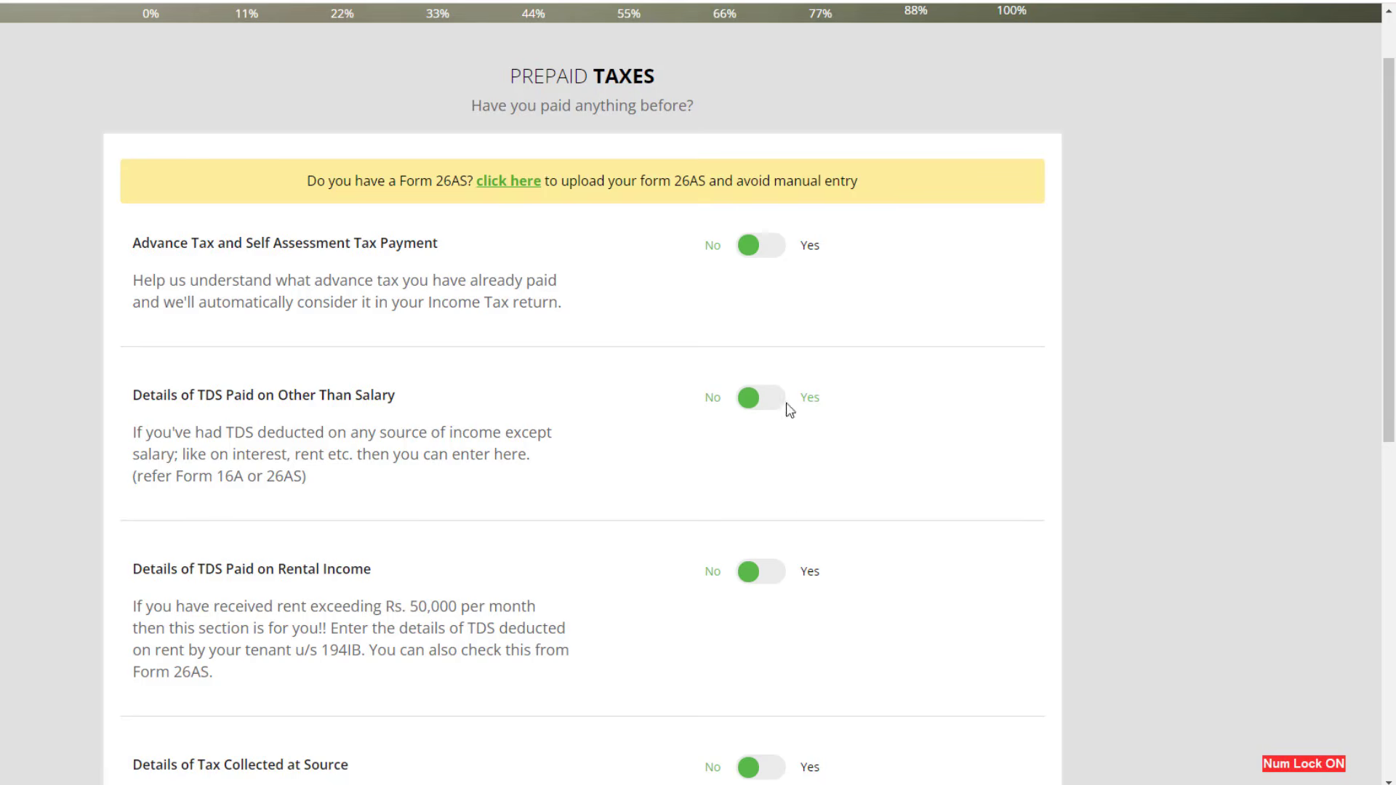
Step: Go through the remaining prepaid tax questions and continue to the ITR details
{"action": "scroll", "coordinate": [789, 568], "scroll_direction": "down", "scroll_amount": 2}
{"action": "scroll", "coordinate": [795, 633], "scroll_direction": "up", "scroll_amount": 2}
{"action": "scroll", "coordinate": [772, 425], "scroll_direction": "down", "scroll_amount": 2}
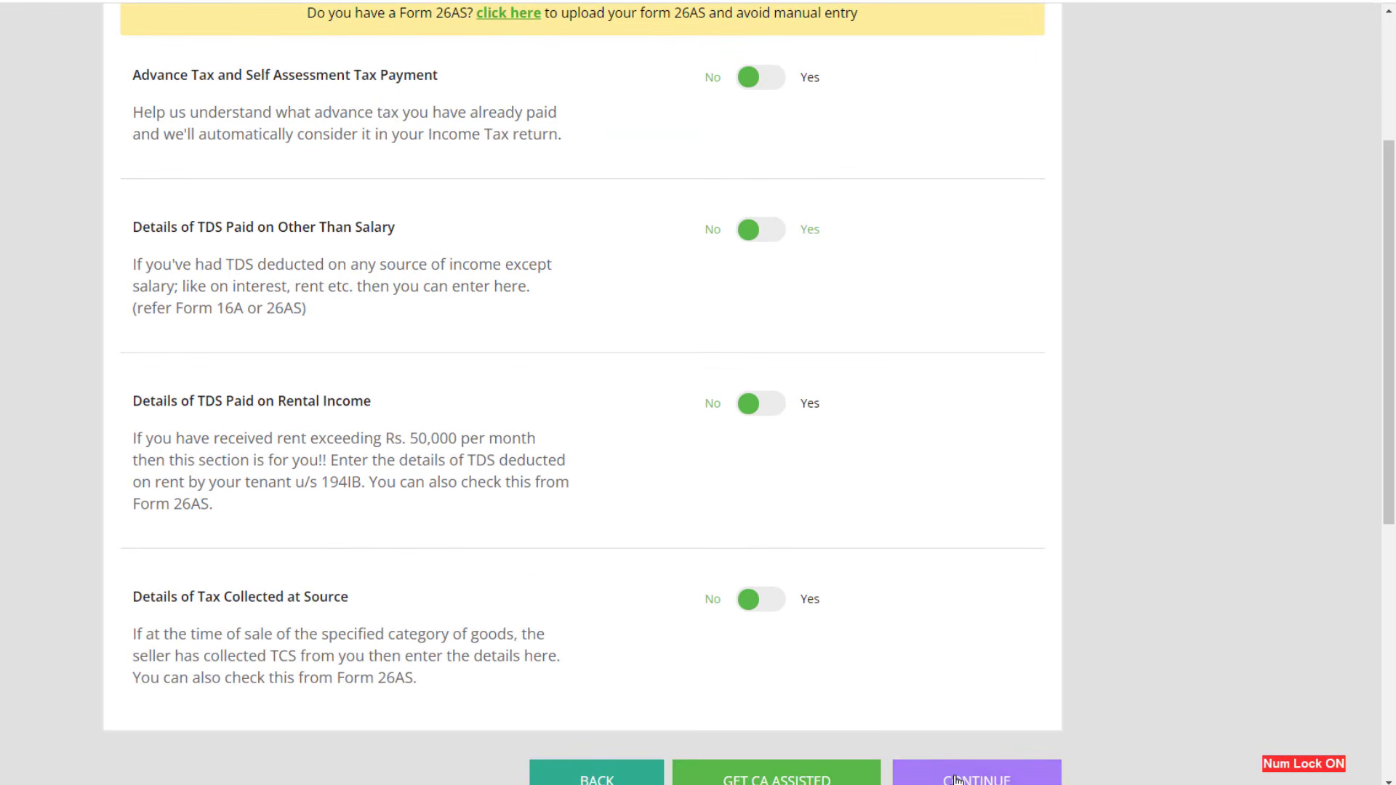
{"action": "scroll", "coordinate": [952, 773], "scroll_direction": "down", "scroll_amount": 3}
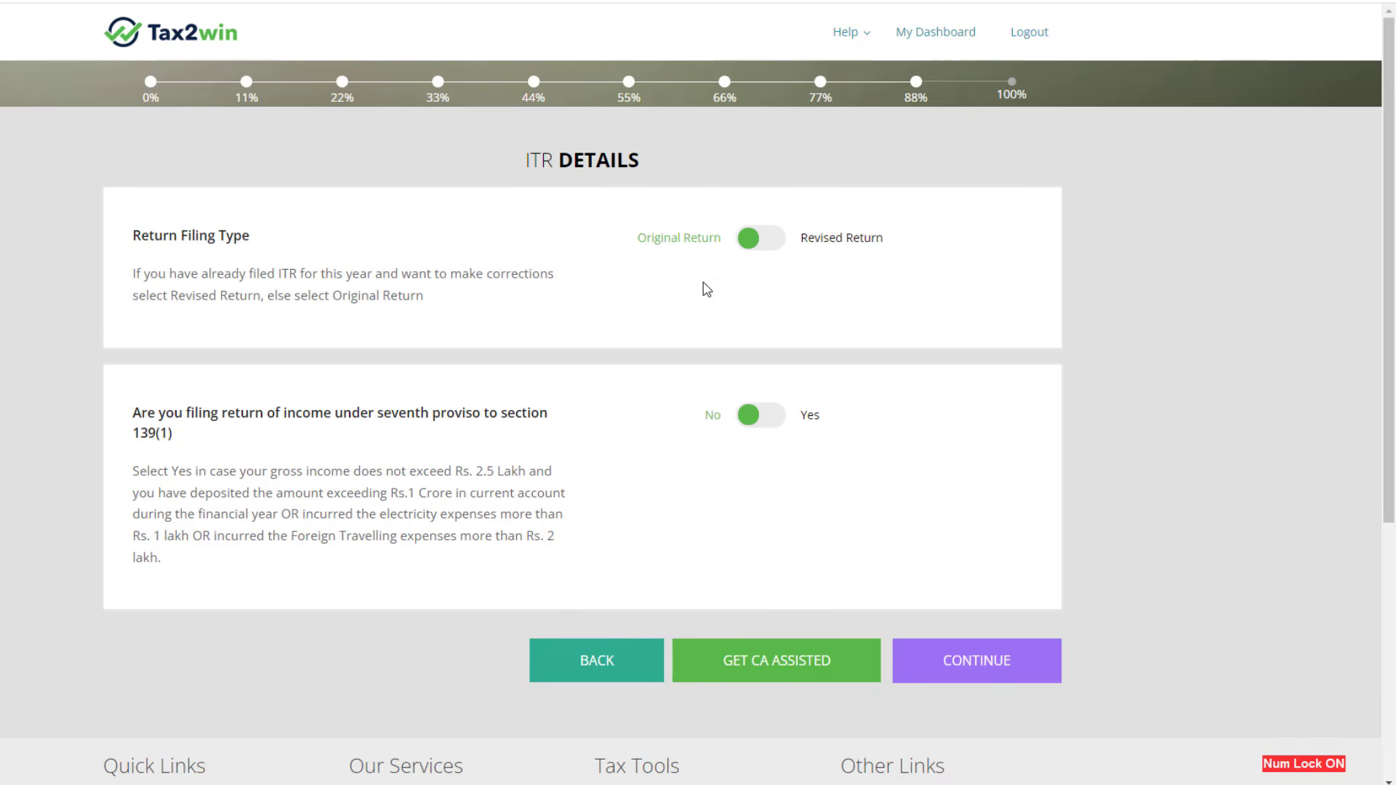
Step: Switch the return filing type to Revised Return and back to Original Return
{"action": "left_click", "coordinate": [763, 250]}
{"action": "left_click", "coordinate": [809, 244]}
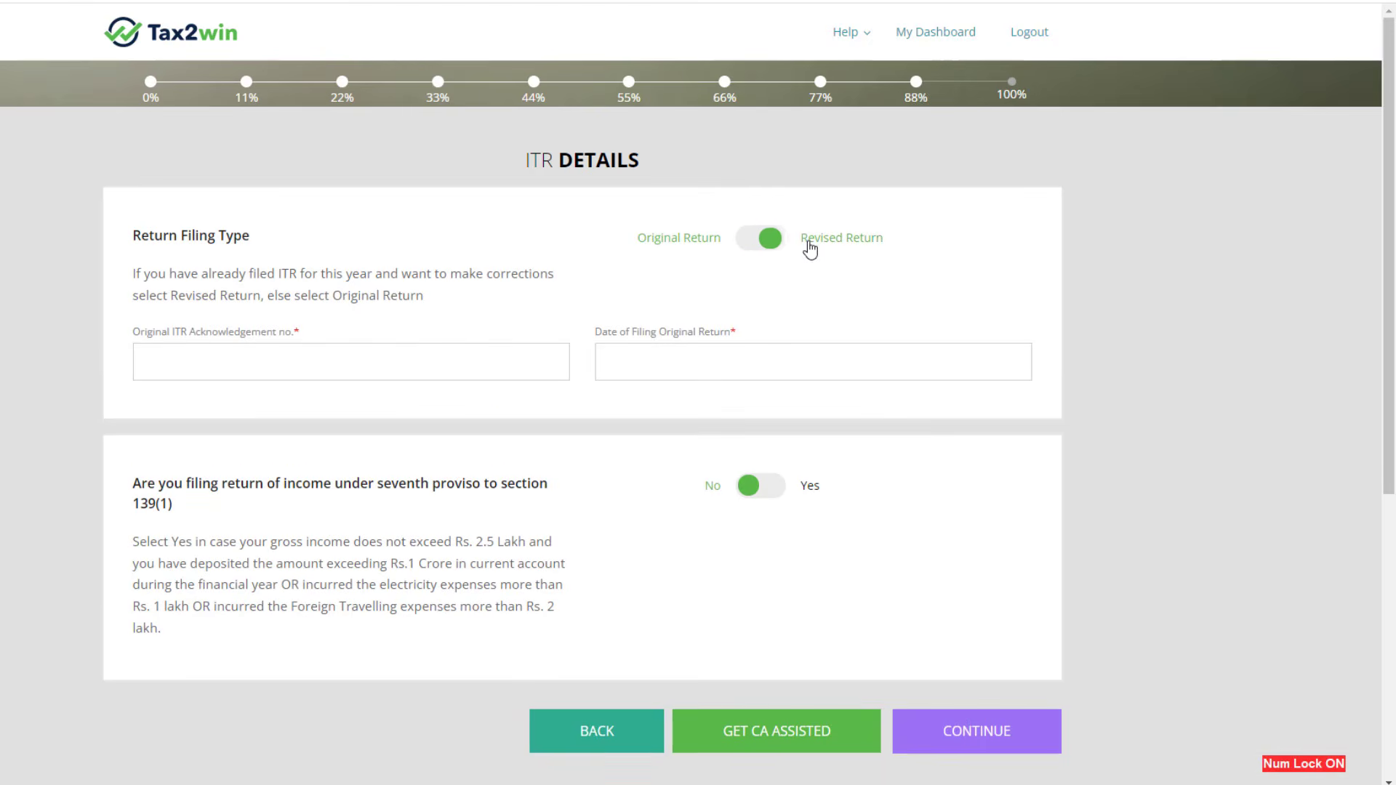
{"action": "left_click", "coordinate": [756, 246]}
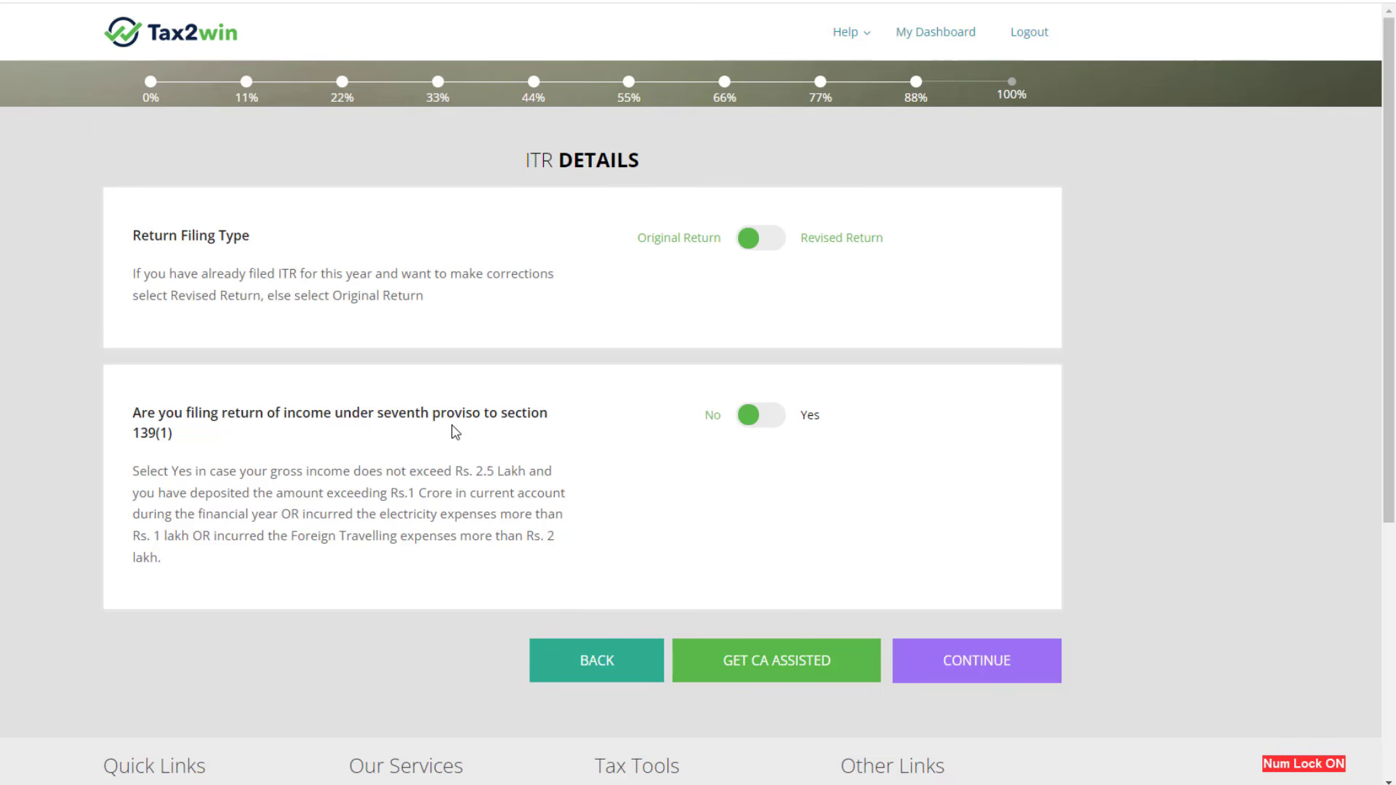
Step: Check the seventh proviso to section 139(1) question, continue to the computation and review the Old Regime and New Regime figures
{"action": "left_click", "coordinate": [784, 428]}
{"action": "left_click", "coordinate": [1003, 667]}
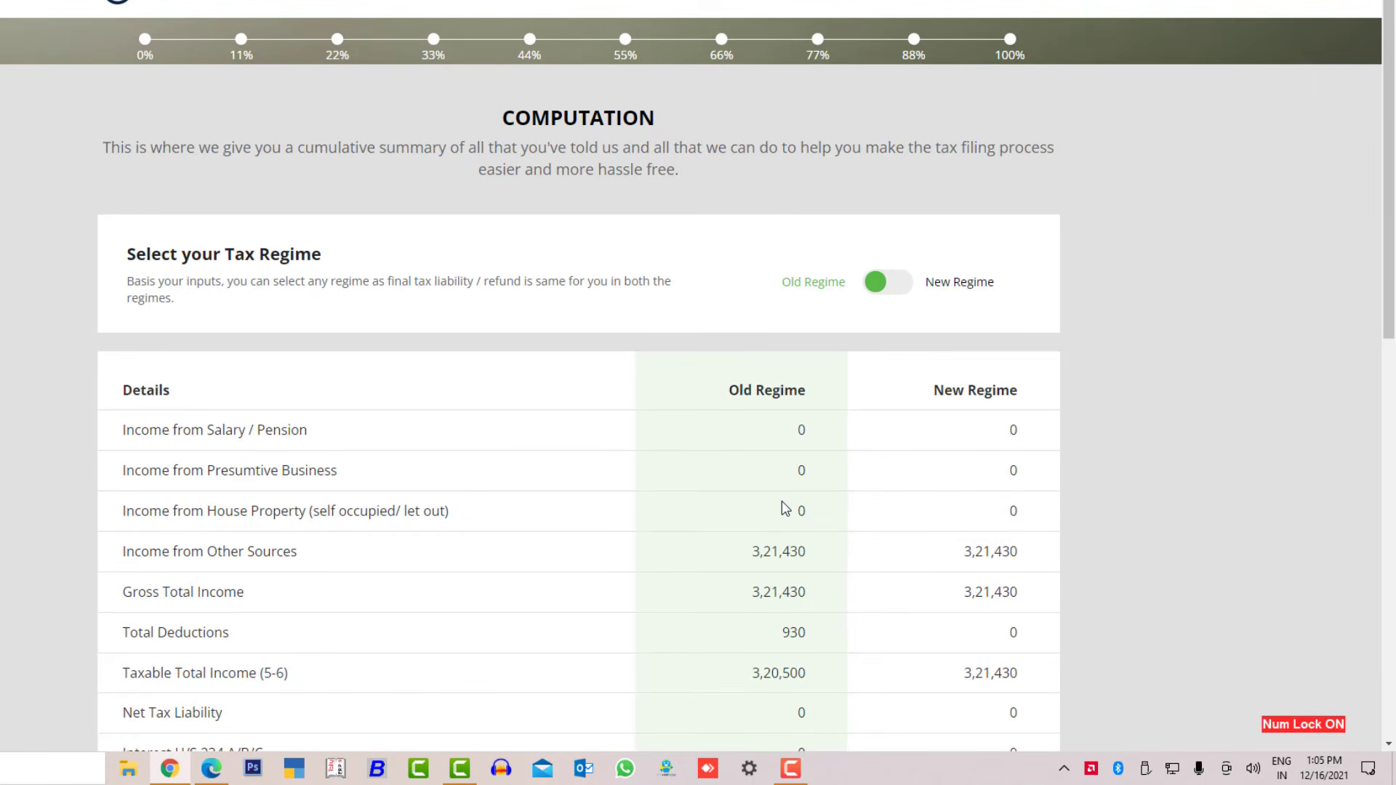
{"action": "scroll", "coordinate": [786, 508], "scroll_direction": "down", "scroll_amount": 3}
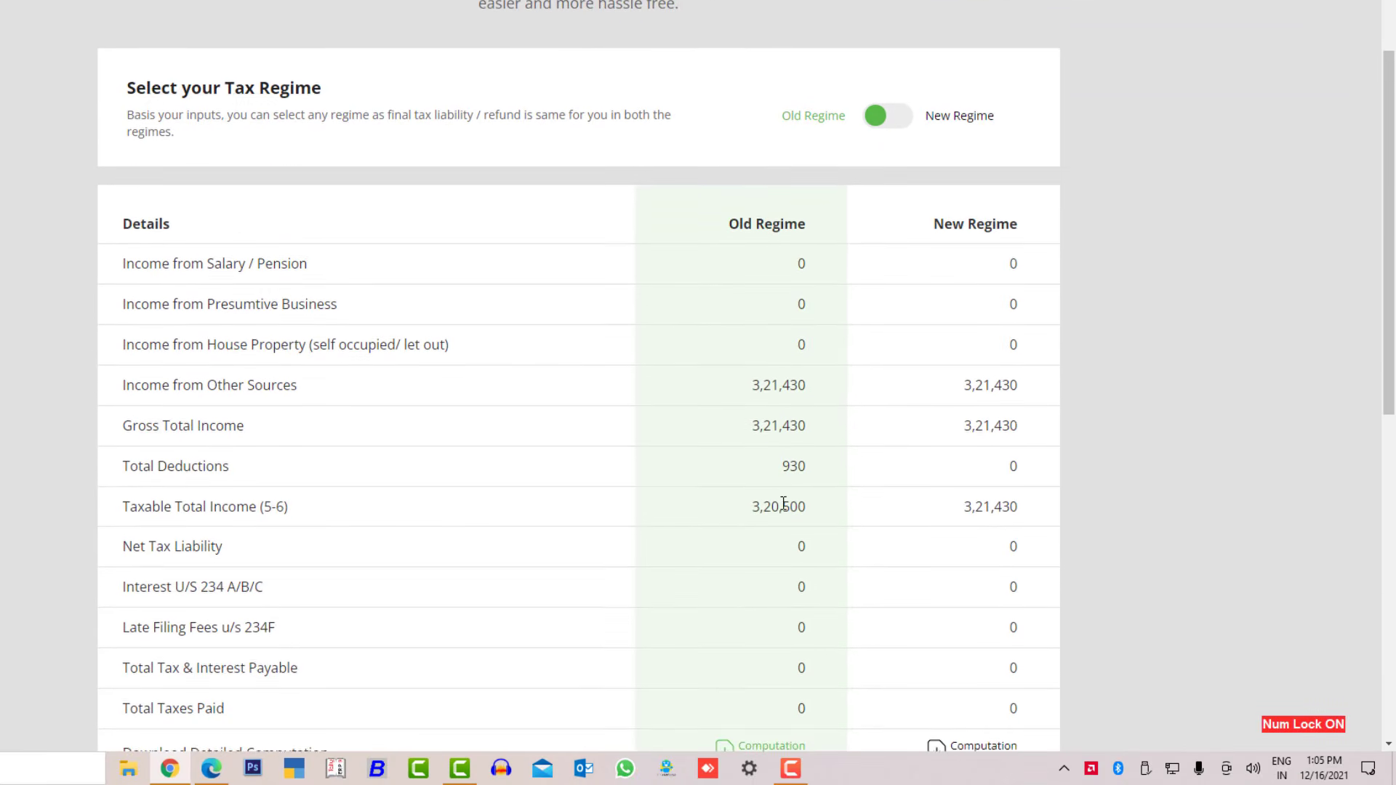
Step: Look over the computation summary, then switch the tax regime to New Regime and back to Old Regime
{"action": "scroll", "coordinate": [854, 459], "scroll_direction": "down", "scroll_amount": 1}
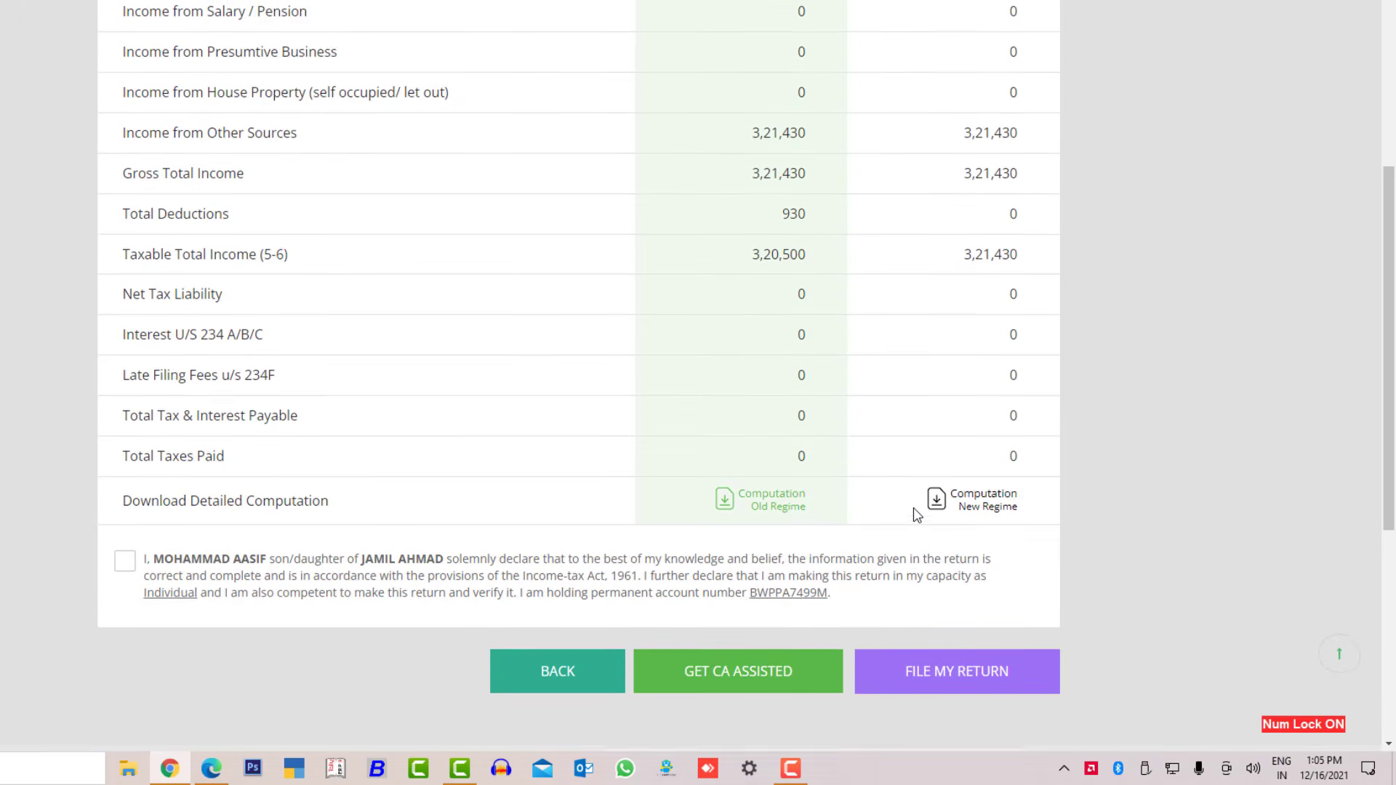
{"action": "scroll", "coordinate": [917, 513], "scroll_direction": "up", "scroll_amount": 5}
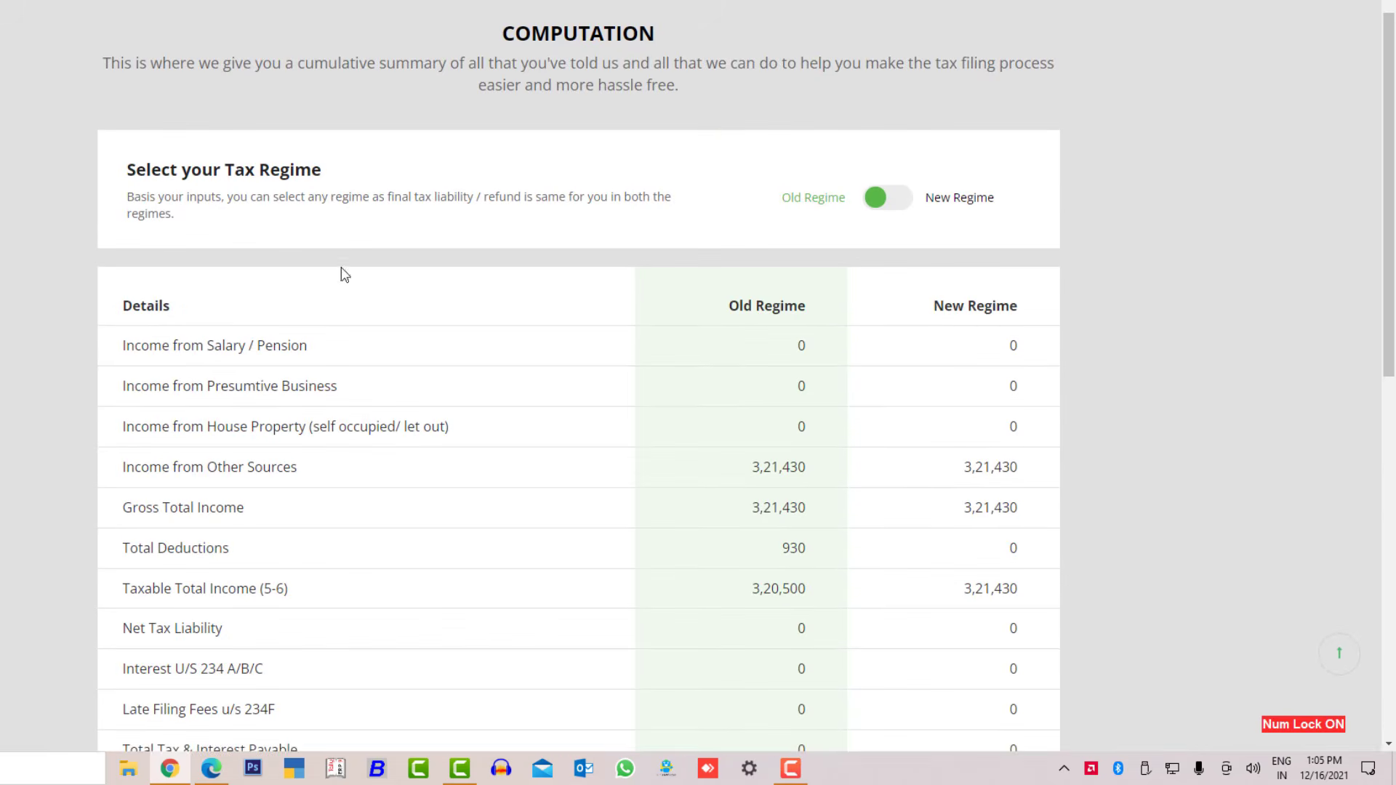
{"action": "left_click_drag", "start_coordinate": [130, 175], "coordinate": [347, 191]}
{"action": "left_click", "coordinate": [346, 191]}
{"action": "left_click", "coordinate": [907, 206]}
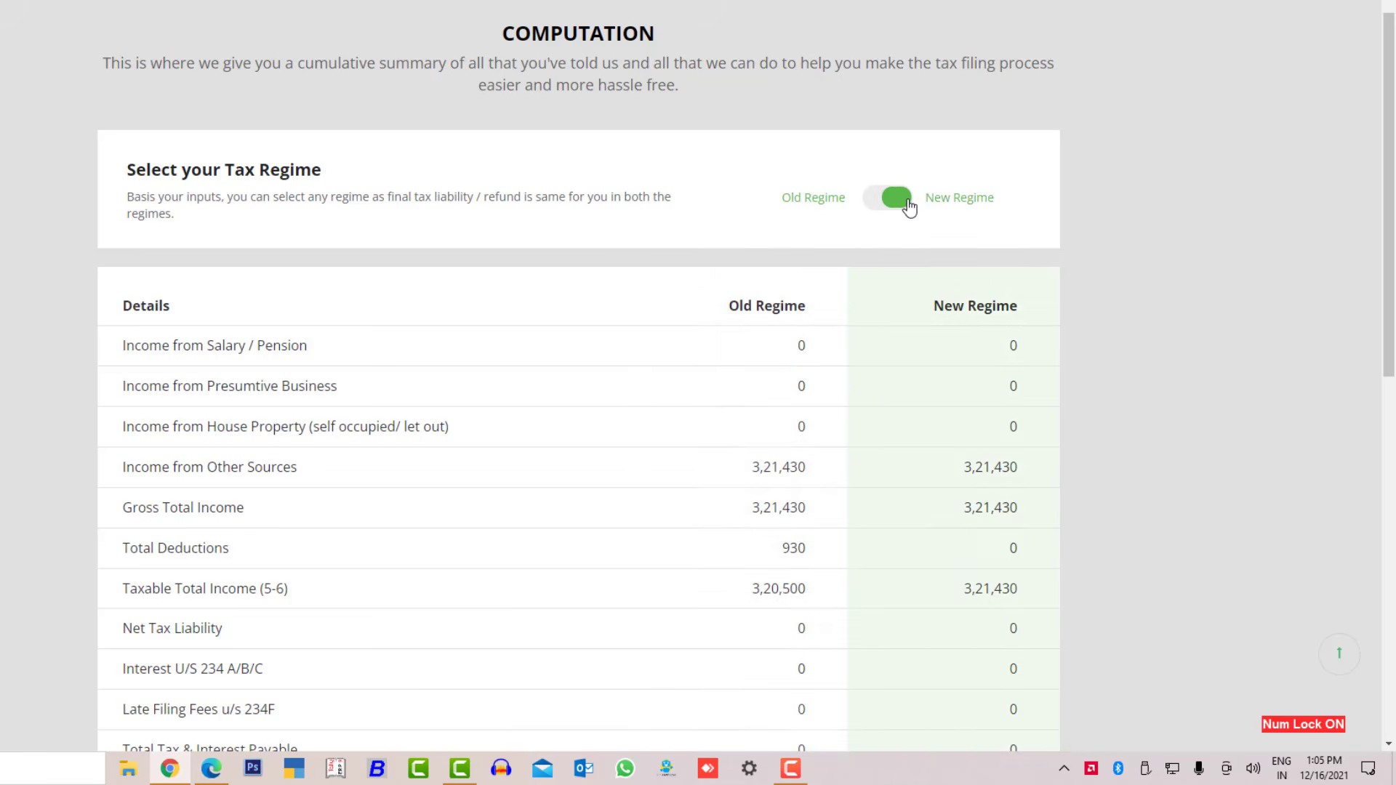
{"action": "left_click", "coordinate": [865, 207]}
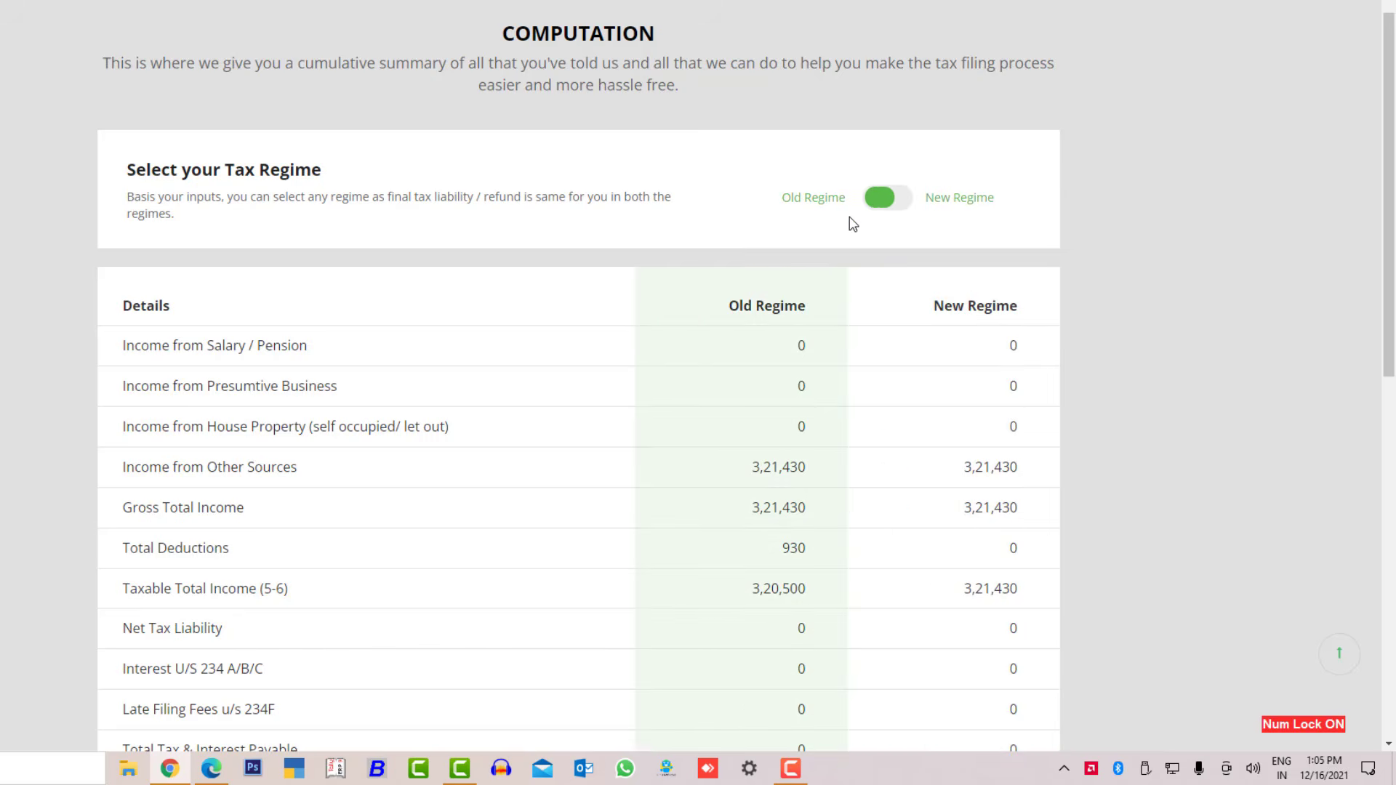
{"action": "left_click_drag", "start_coordinate": [785, 206], "coordinate": [848, 216]}
{"action": "left_click", "coordinate": [848, 216]}
{"action": "left_click_drag", "start_coordinate": [798, 206], "coordinate": [849, 197]}
{"action": "left_click", "coordinate": [848, 216]}
{"action": "left_click", "coordinate": [855, 224]}
{"action": "left_click", "coordinate": [882, 206]}
Step: Download the Old Regime detailed computation to the Desktop with the file name computation
{"action": "scroll", "coordinate": [888, 204], "scroll_direction": "down", "scroll_amount": 6}
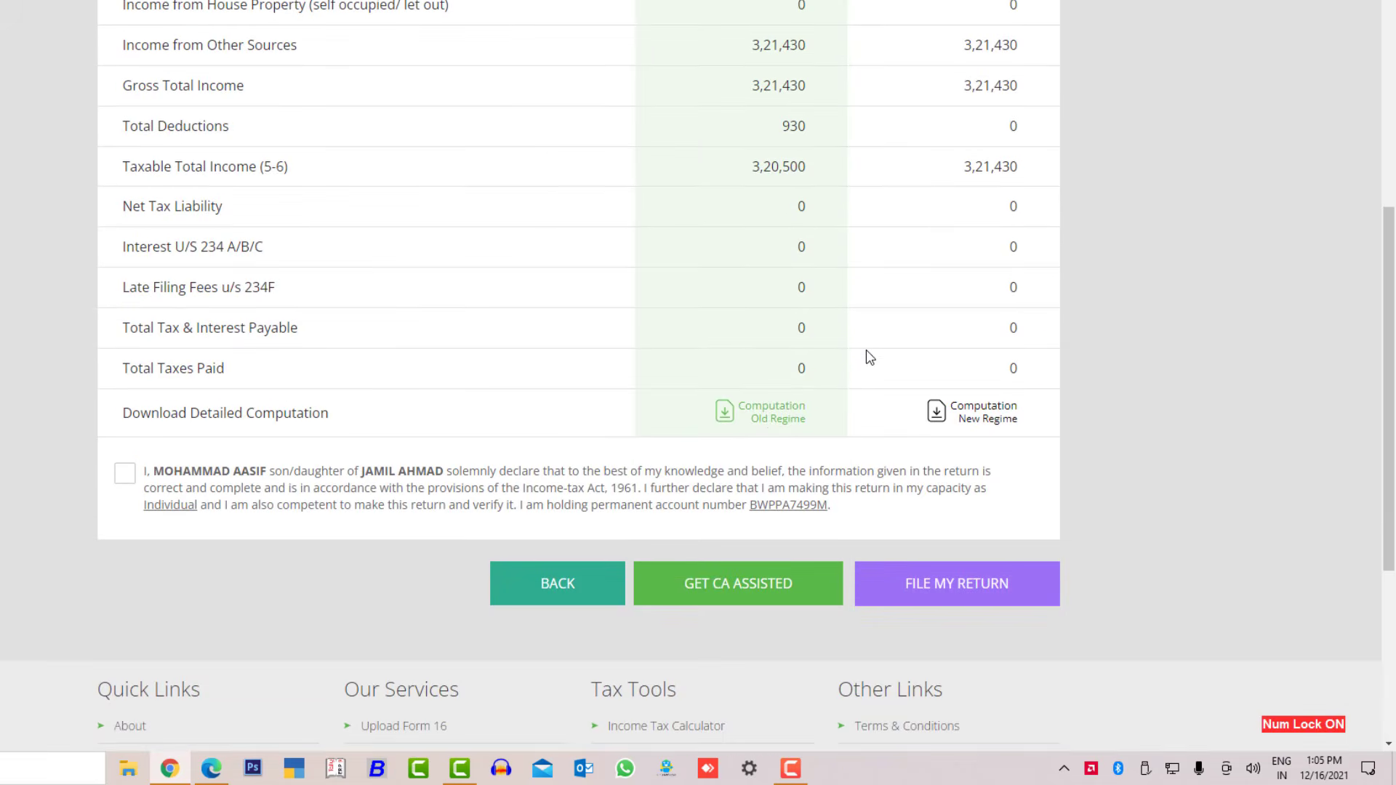
{"action": "left_click", "coordinate": [773, 413]}
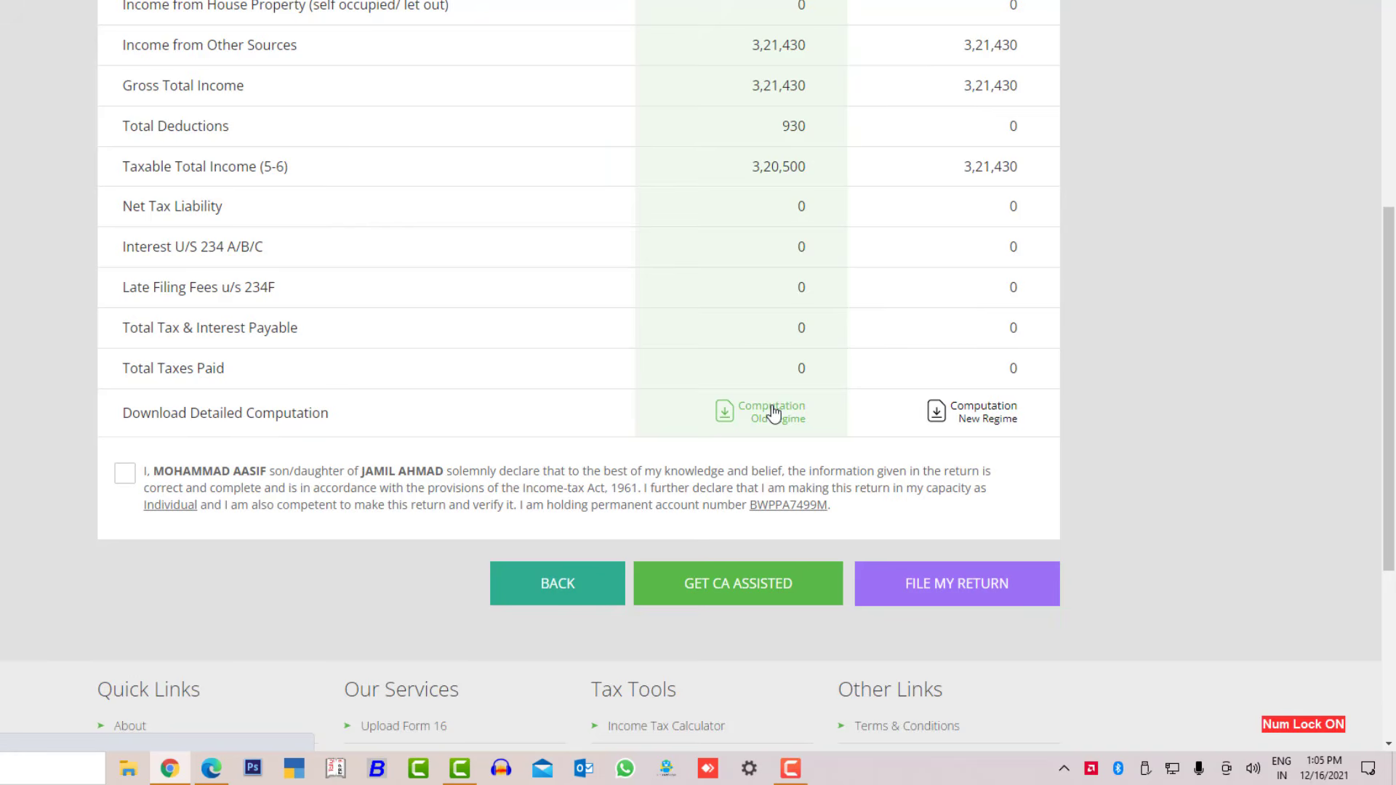
{"action": "left_click", "coordinate": [724, 297]}
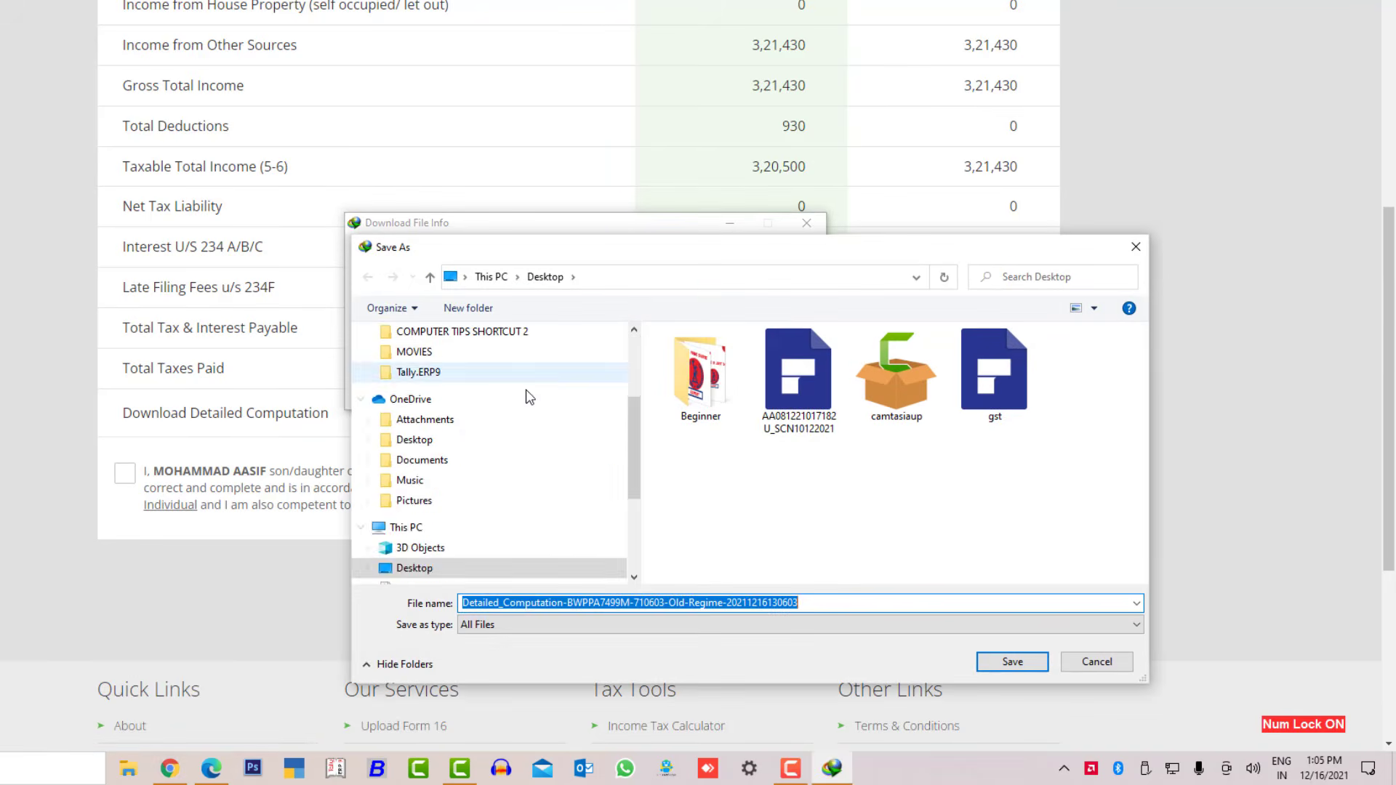
{"action": "scroll", "coordinate": [450, 400], "scroll_direction": "up", "scroll_amount": 3}
{"action": "left_click", "coordinate": [439, 366]}
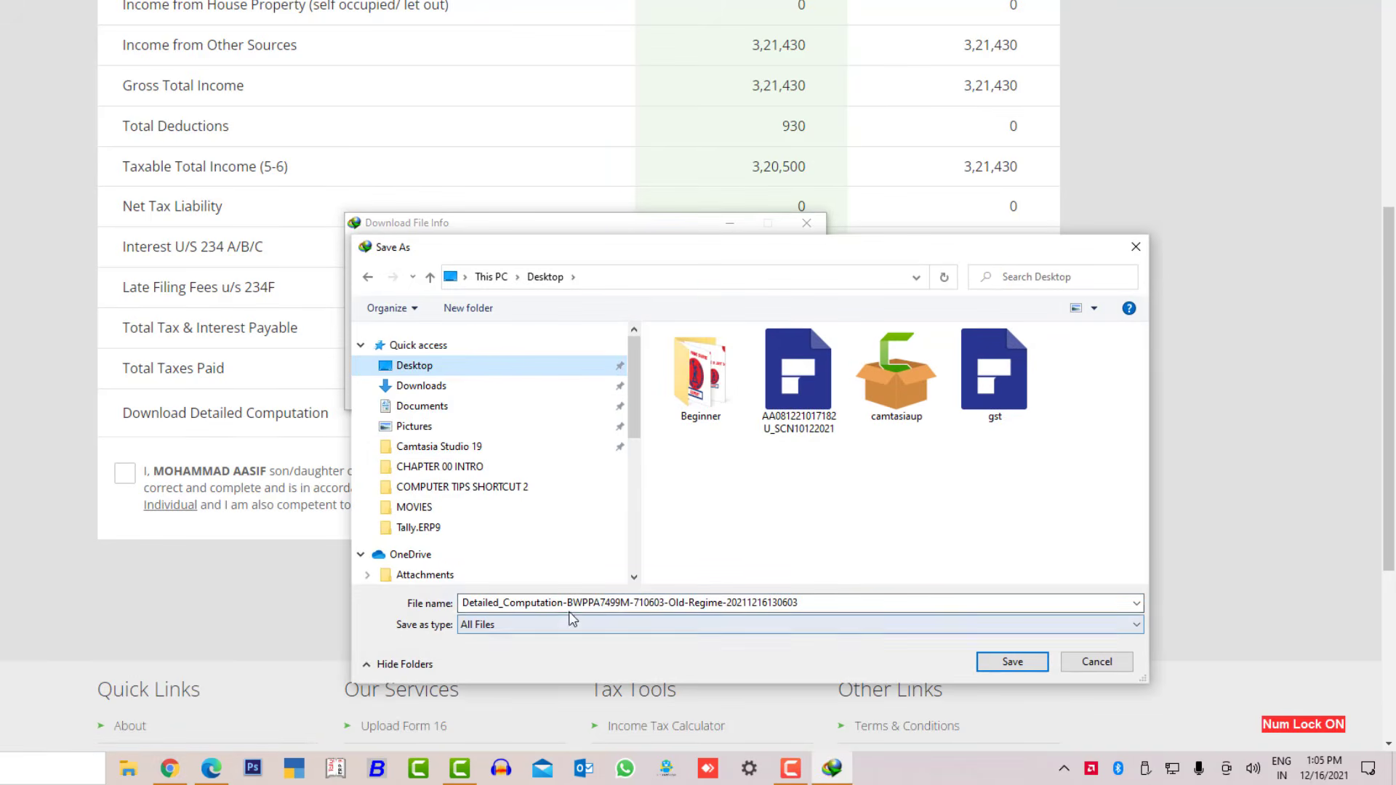
{"action": "type", "text": "c"}
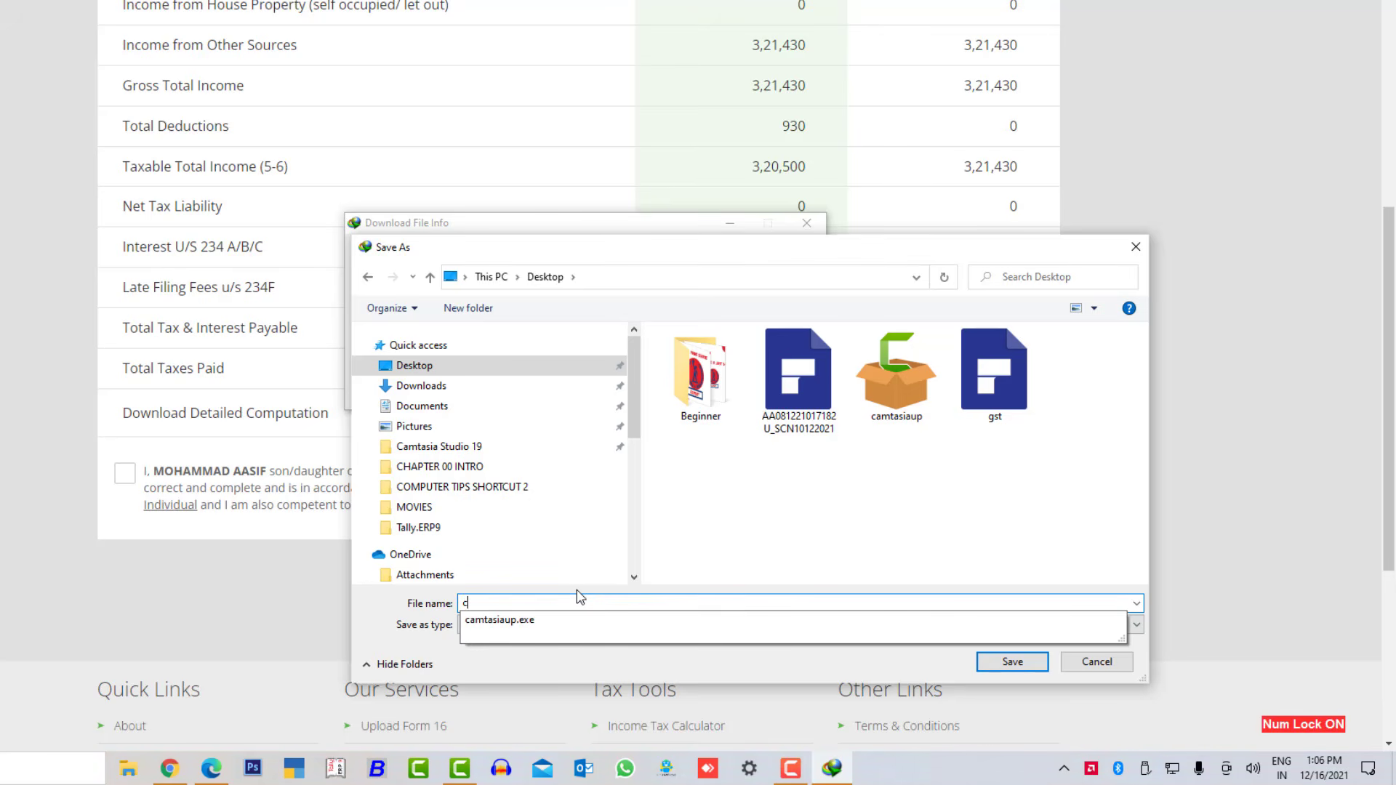
{"action": "type", "text": "omputation"}
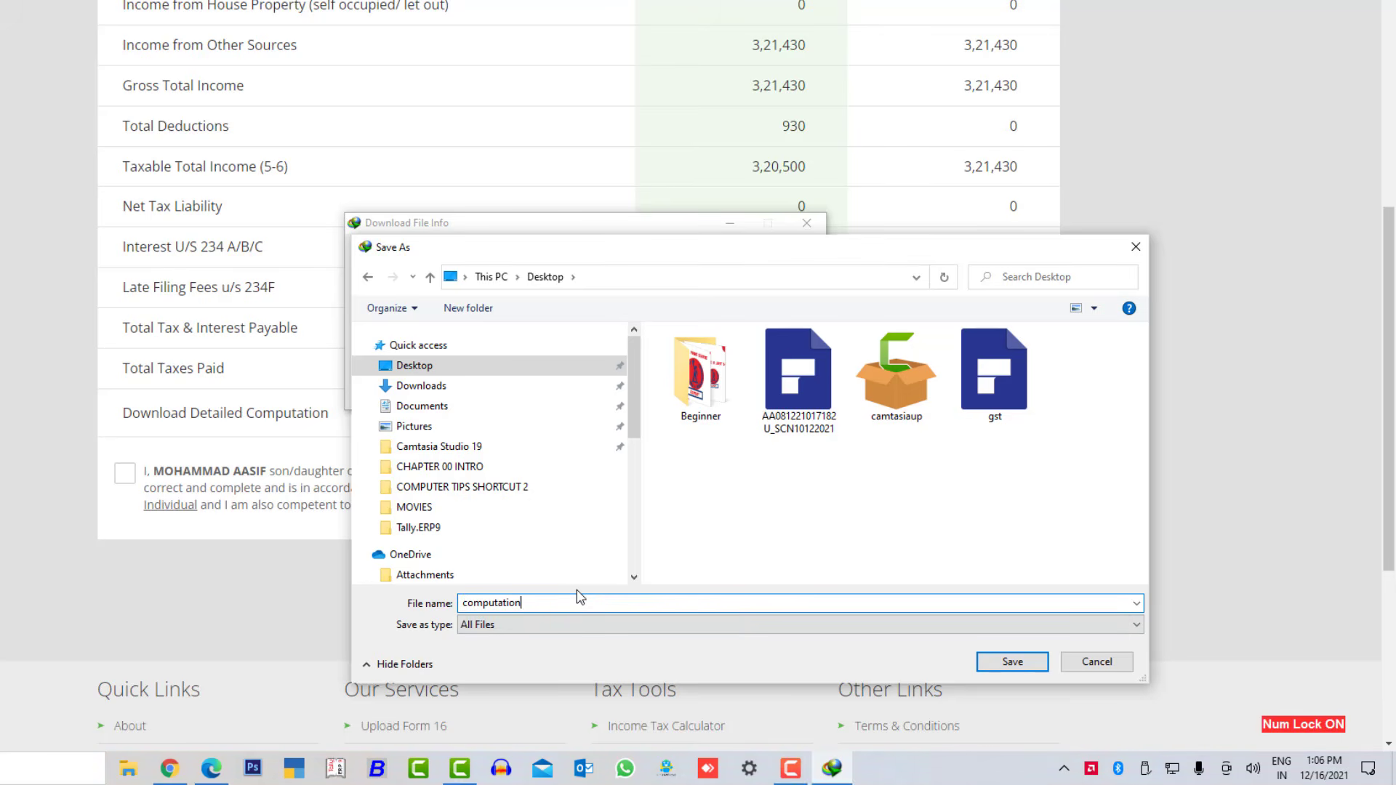
{"action": "left_click", "coordinate": [996, 660]}
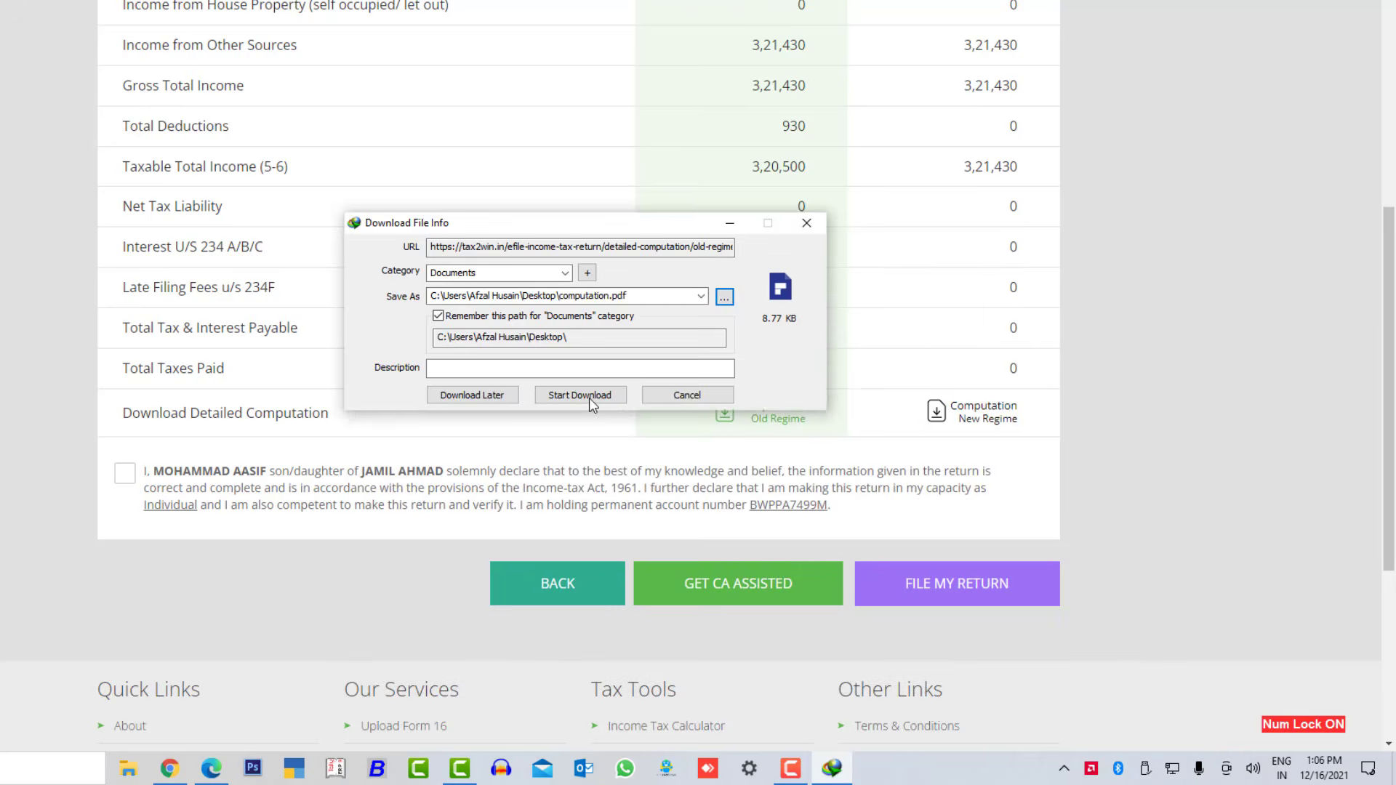
{"action": "left_click", "coordinate": [589, 398]}
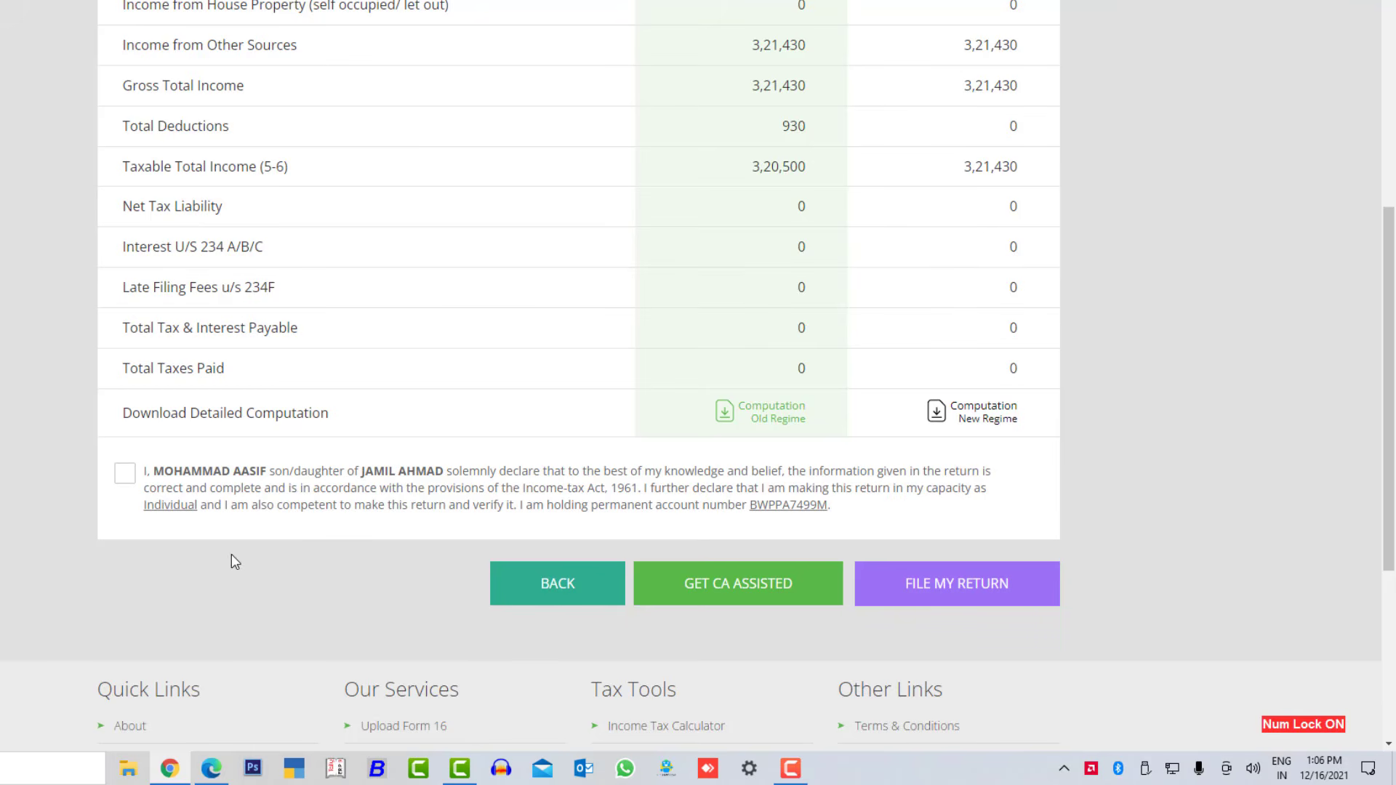
Step: Accept the taxpayer's declaration below the computation and submit the return for filing
{"action": "left_click", "coordinate": [126, 476]}
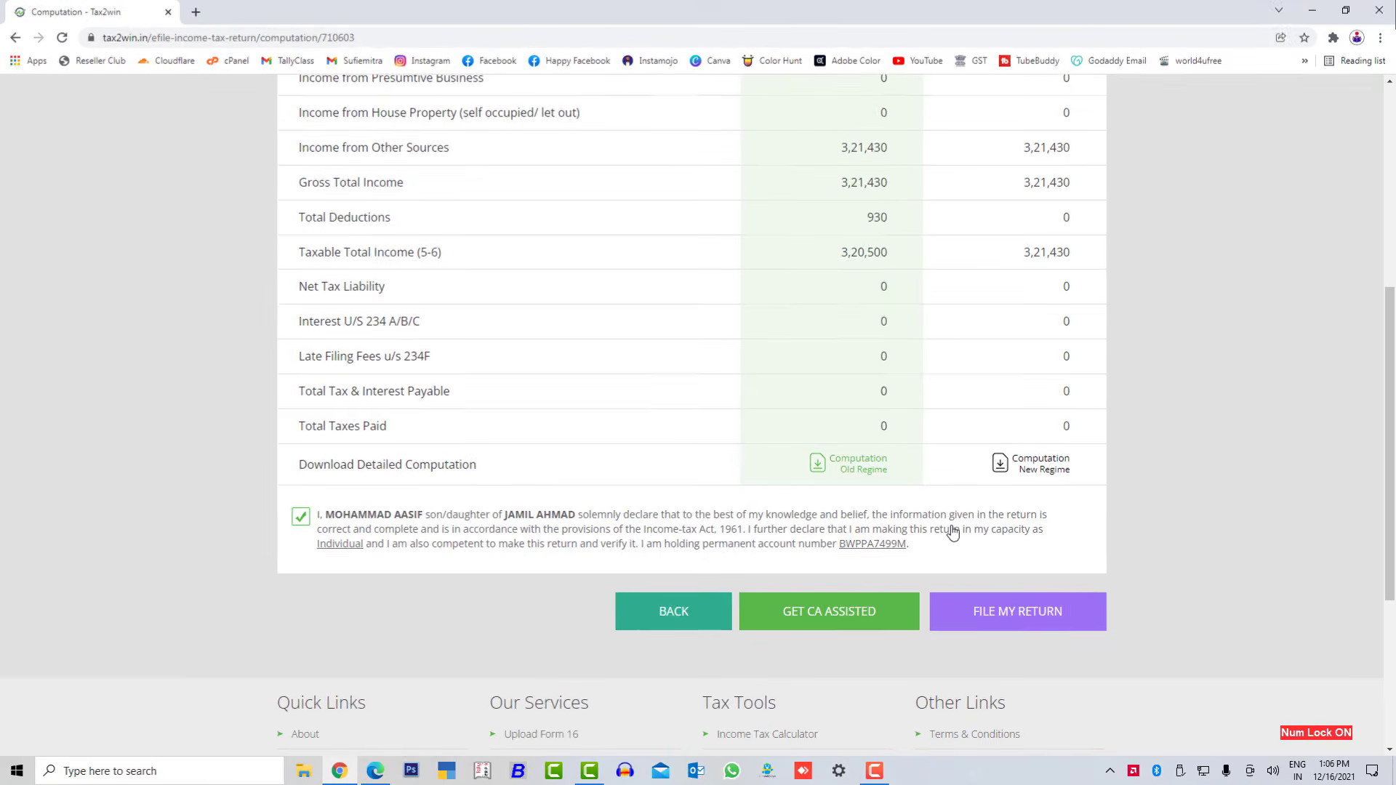
{"action": "left_click", "coordinate": [1031, 620]}
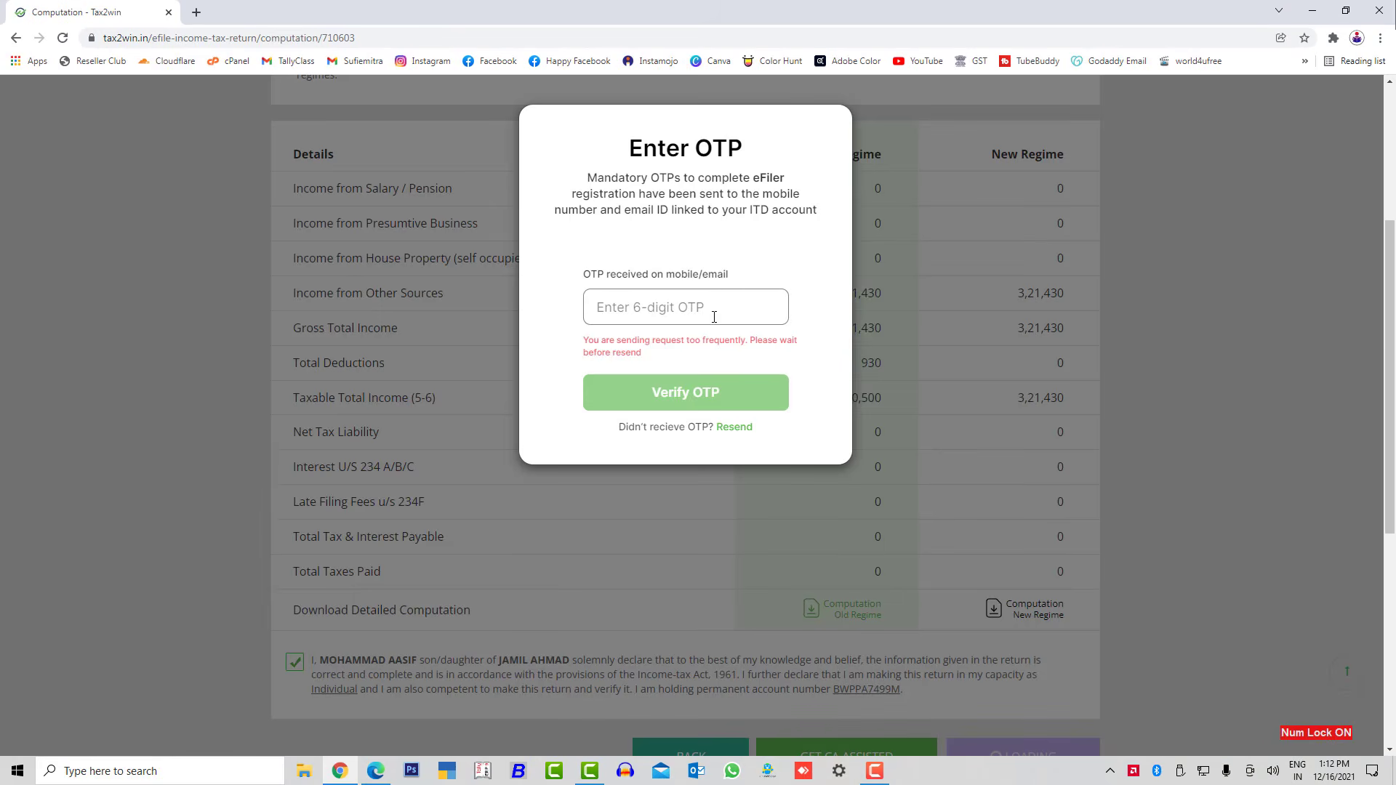